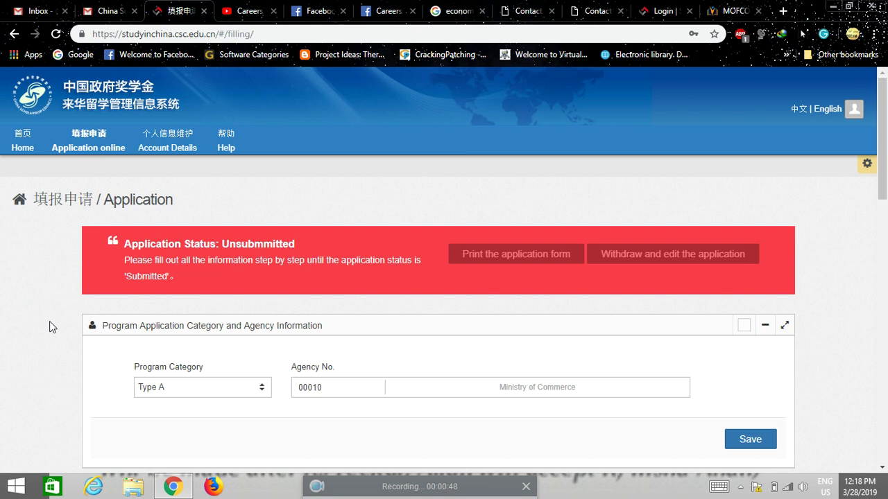
Step: Try the program categories Type B and Type C with agency number 00010
scroll(50, 325, down, 1)
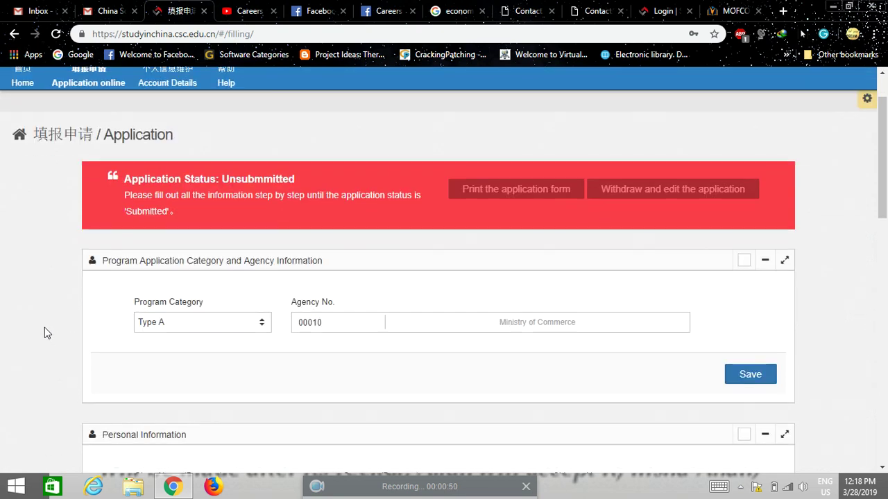
scroll(44, 327, down, 2)
click(334, 195)
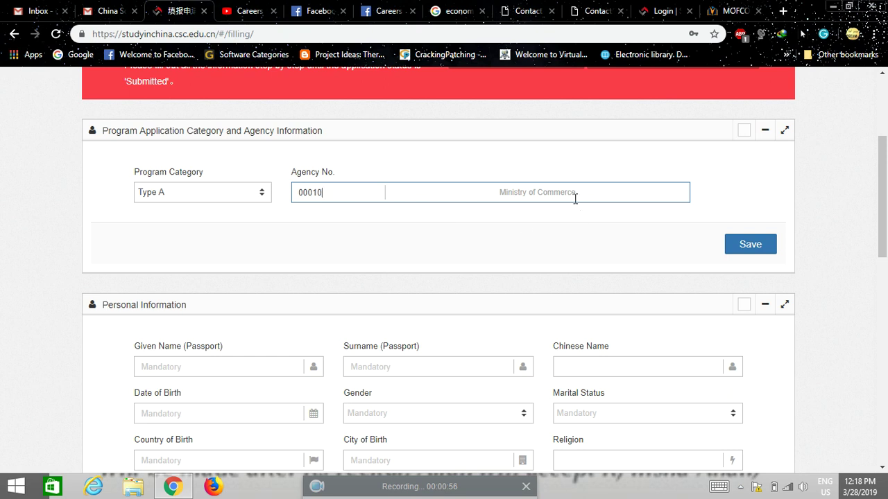
click(241, 192)
click(222, 234)
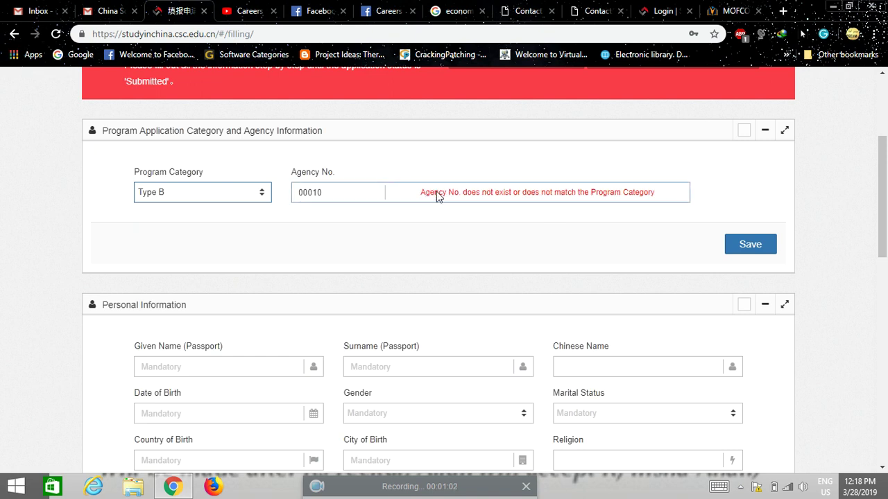
click(260, 197)
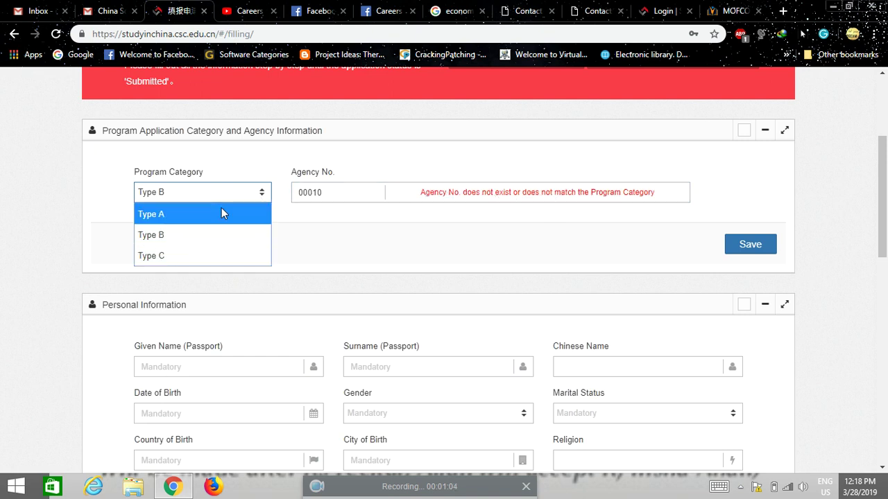
click(211, 254)
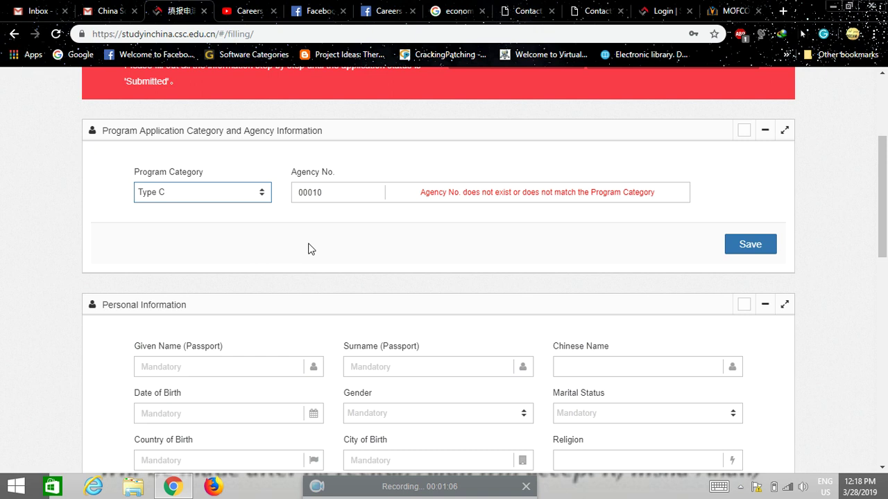
Step: Set the Program Category to Type A and save the category and agency information
click(233, 199)
click(212, 217)
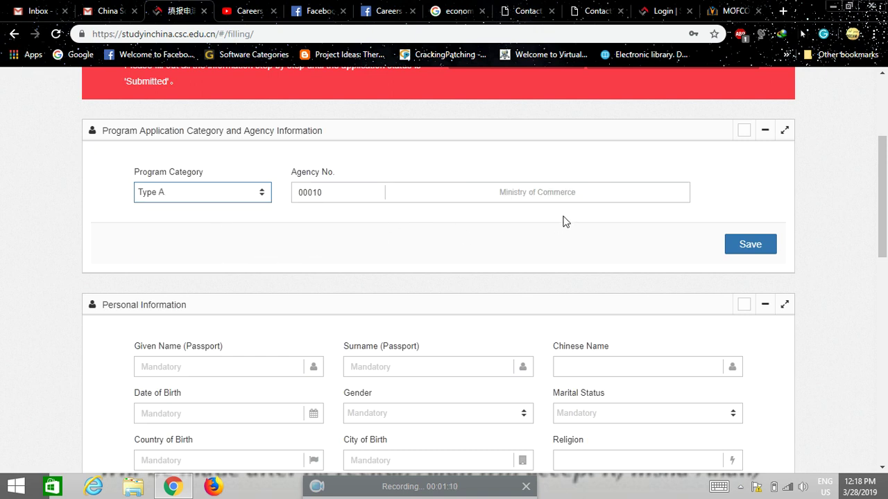
click(751, 249)
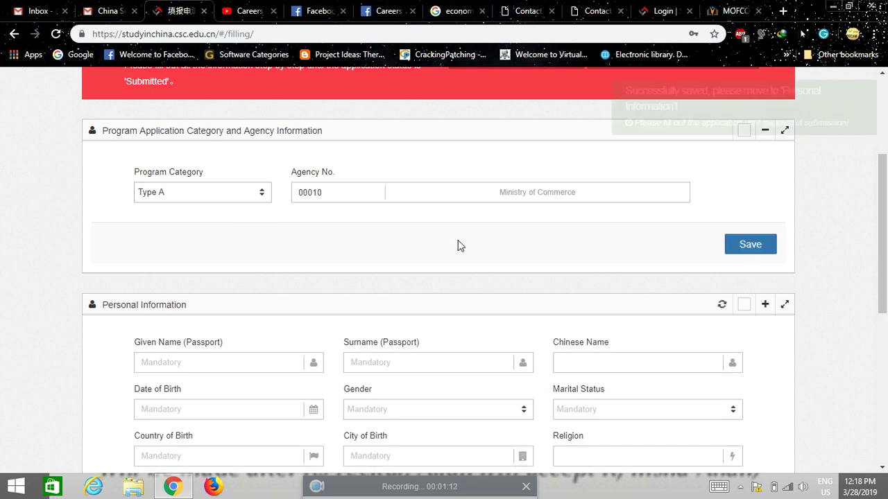
Step: Expand the Personal Information section and review its name, birth, nationality and passport fields
scroll(459, 239, down, 1)
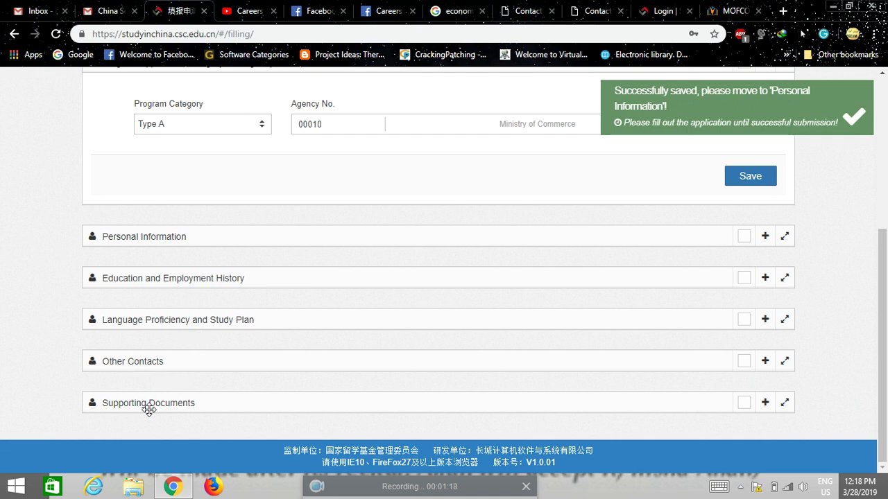
click(765, 236)
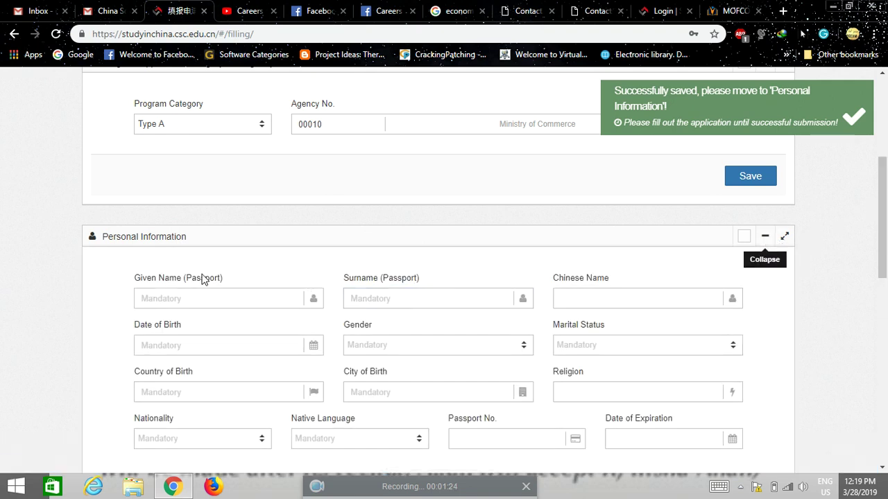
scroll(56, 280, down, 2)
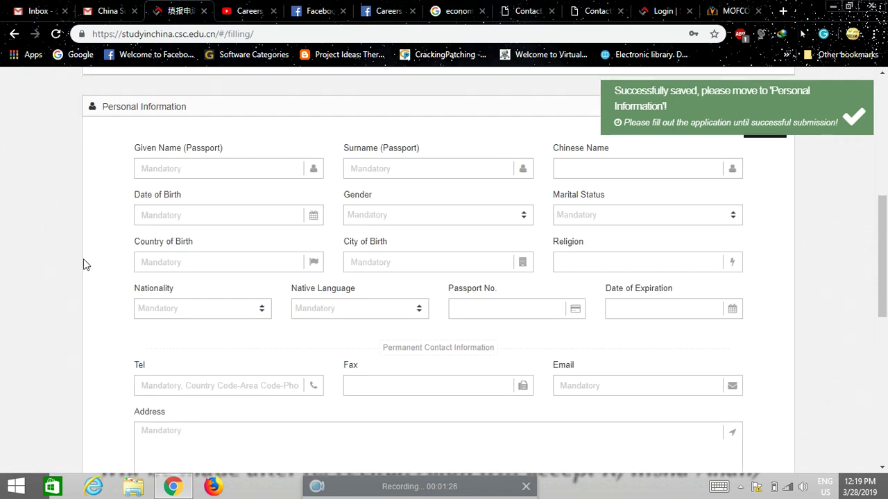
click(242, 173)
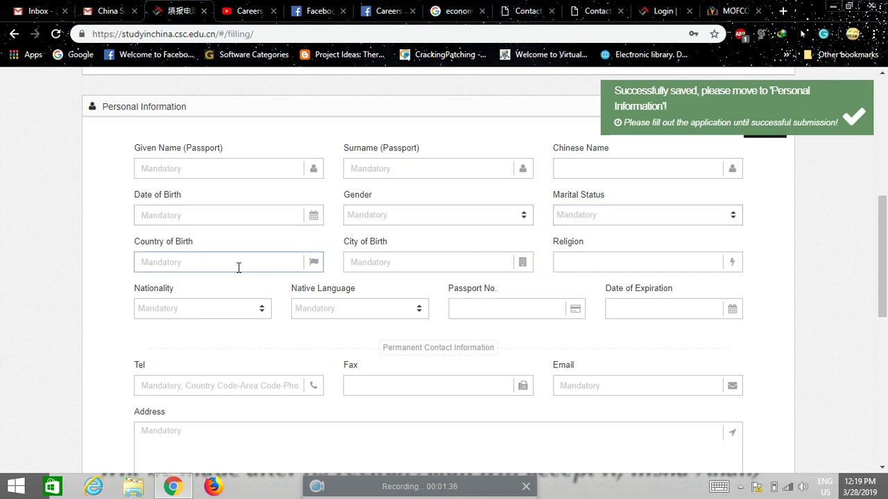
scroll(453, 192, down, 1)
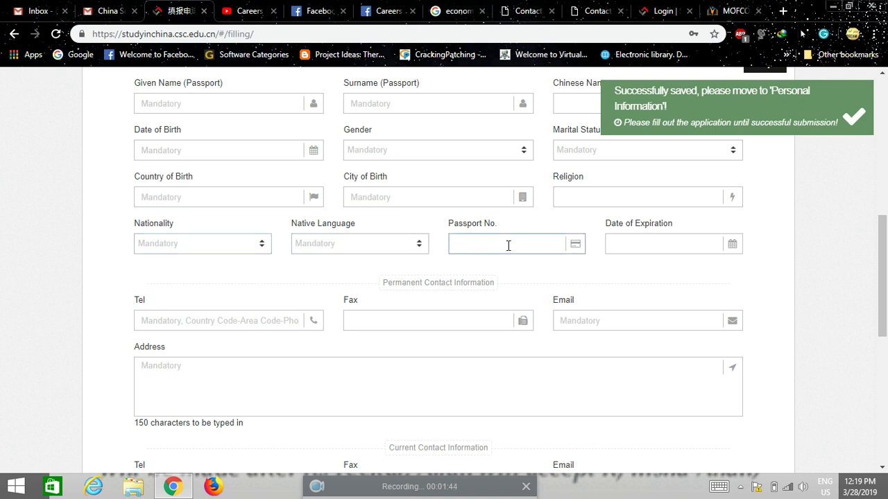
Step: Review the phone, fax, email and address fields under the permanent and current contact information
scroll(508, 246, down, 1)
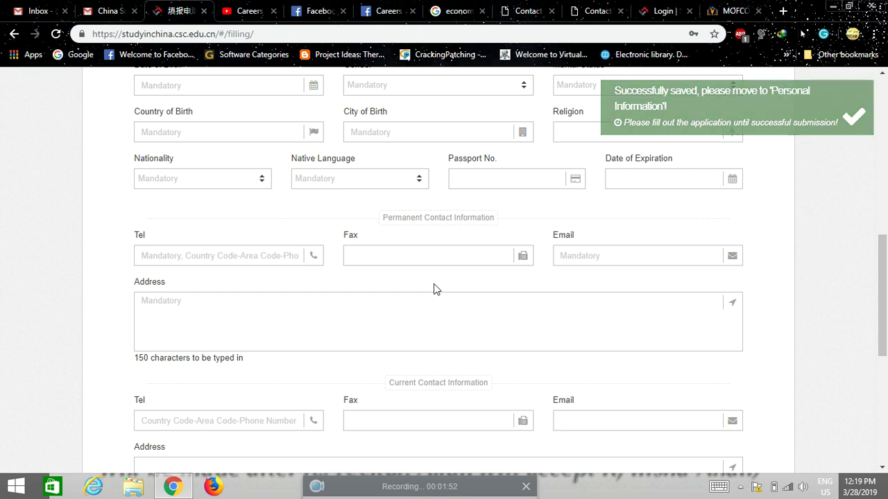
click(614, 253)
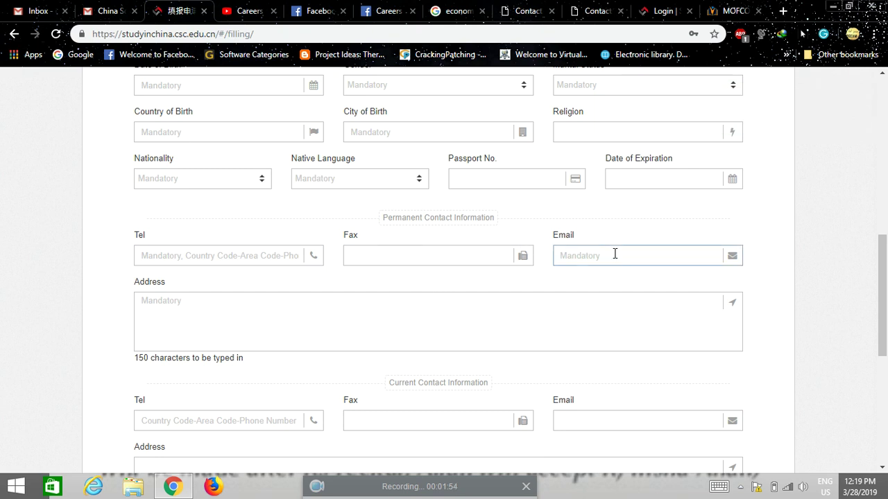
scroll(613, 258, down, 1)
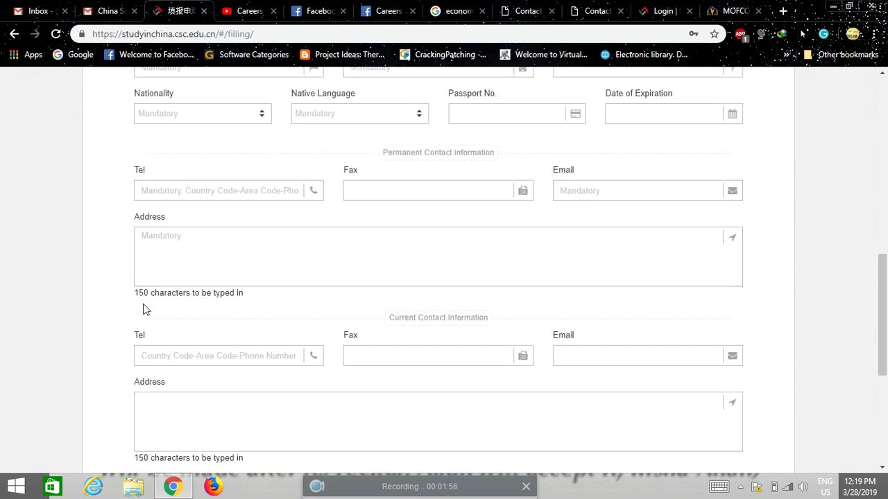
click(600, 197)
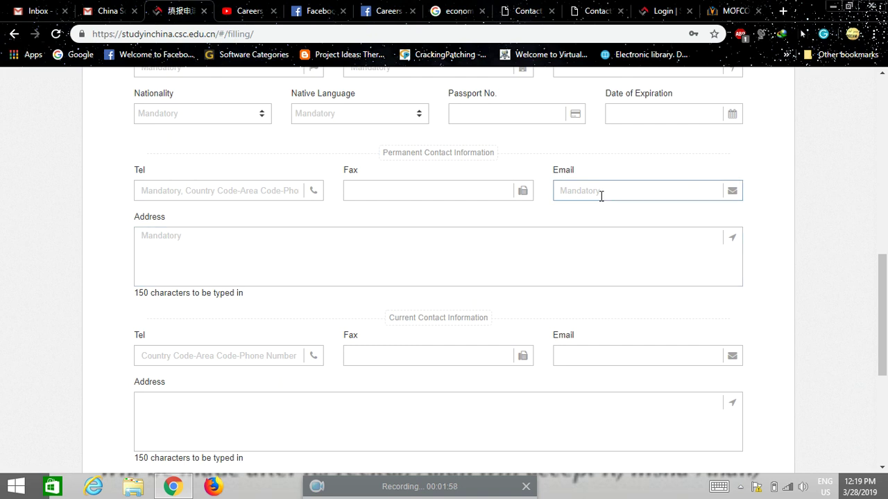
click(631, 231)
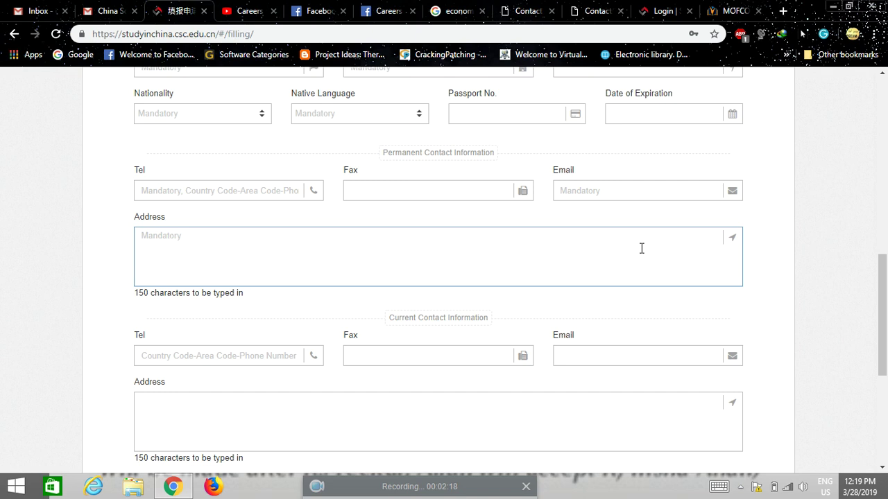
scroll(444, 248, down, 1)
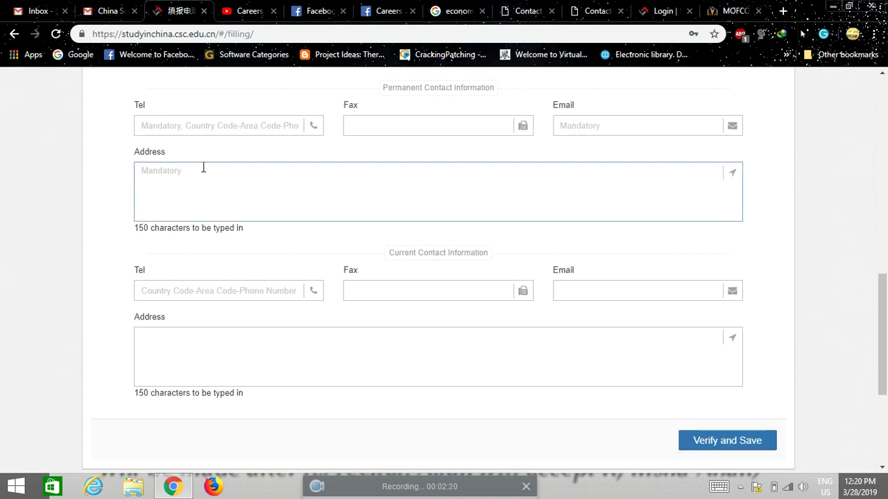
scroll(221, 172, down, 2)
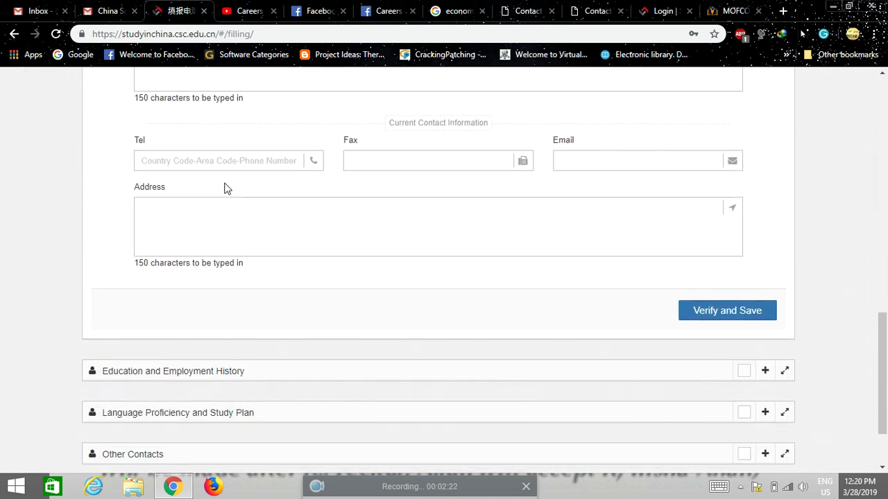
scroll(224, 188, down, 1)
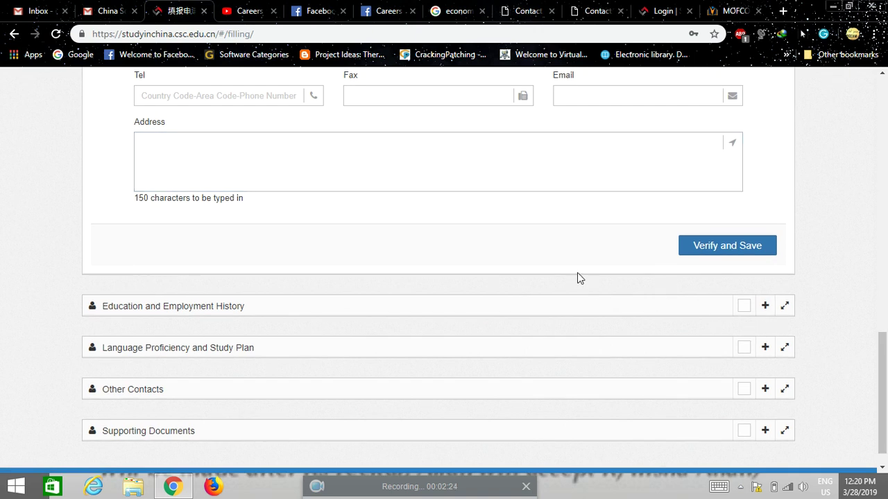
Step: Expand the Education and Employment History section and review the fields for highest education and other education certificates
scroll(730, 243, down, 1)
click(765, 278)
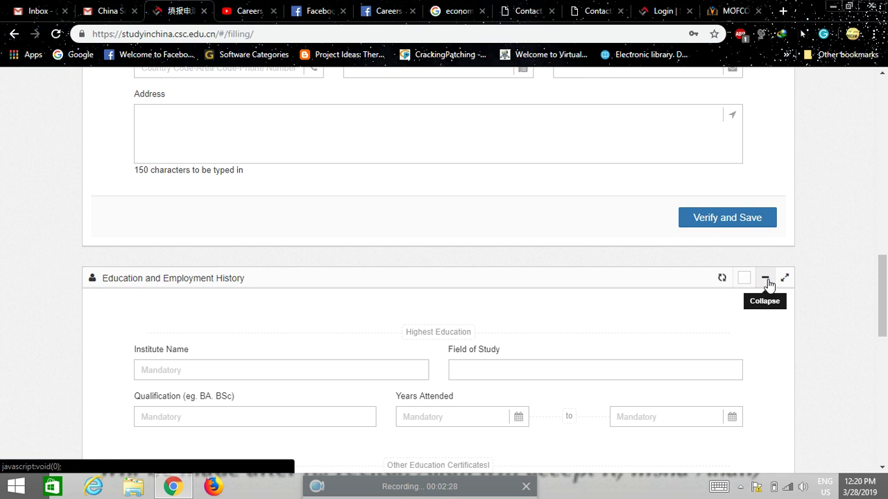
scroll(361, 287, down, 3)
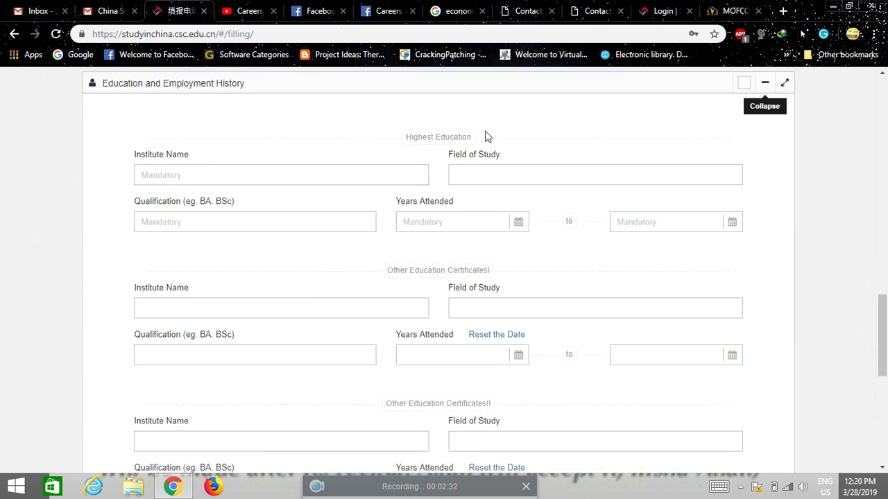
click(221, 176)
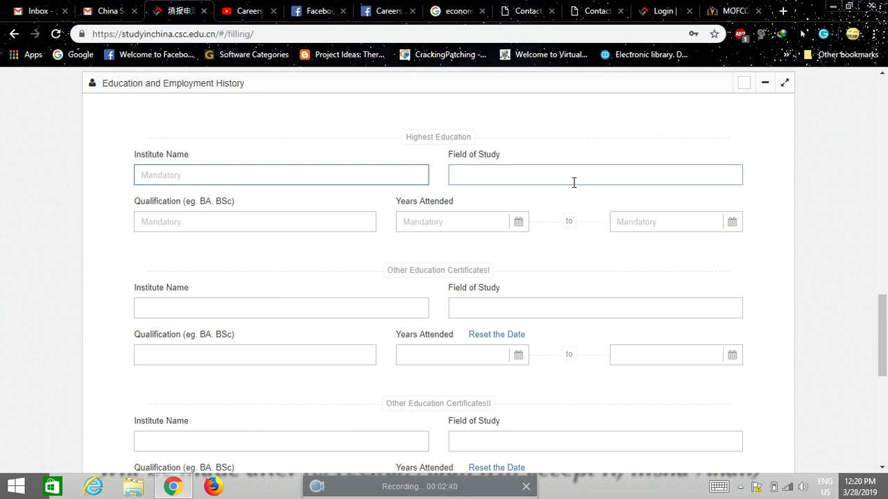
click(530, 181)
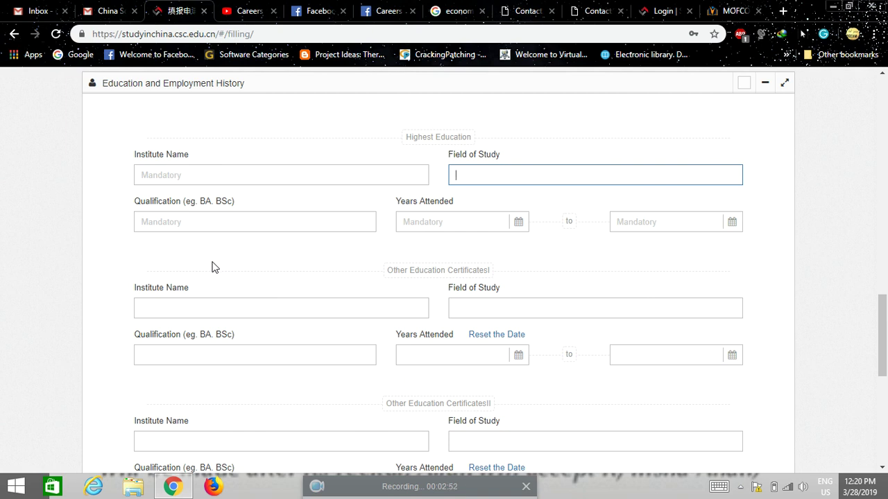
scroll(416, 239, down, 2)
click(239, 228)
scroll(258, 227, up, 1)
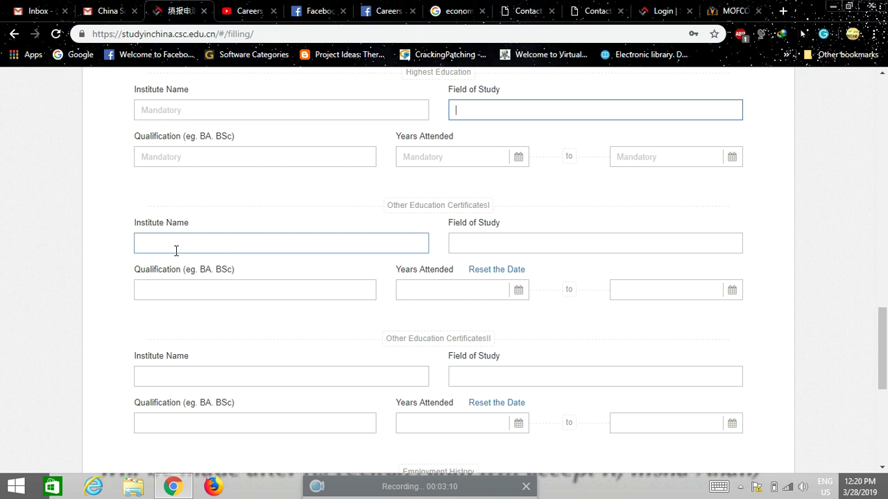
scroll(216, 248, down, 1)
Step: Review the Employment History fields for employer, work engaged, title and position, and employment duration
scroll(215, 252, down, 3)
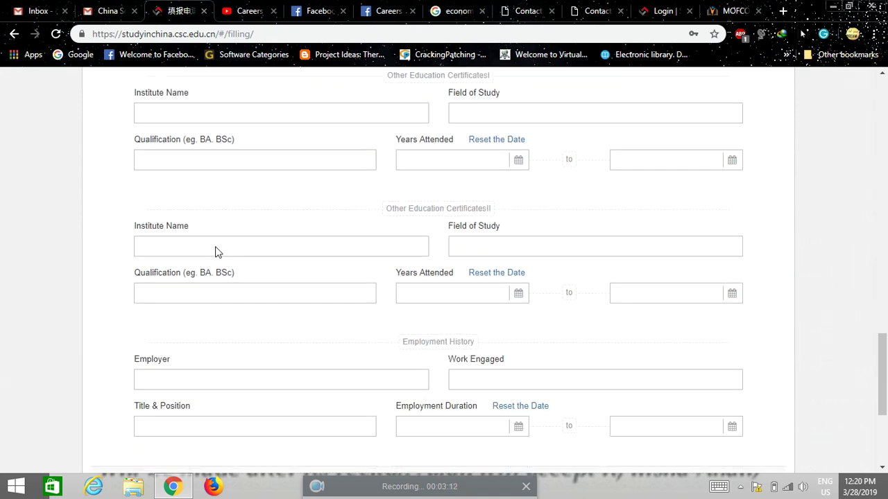
click(222, 249)
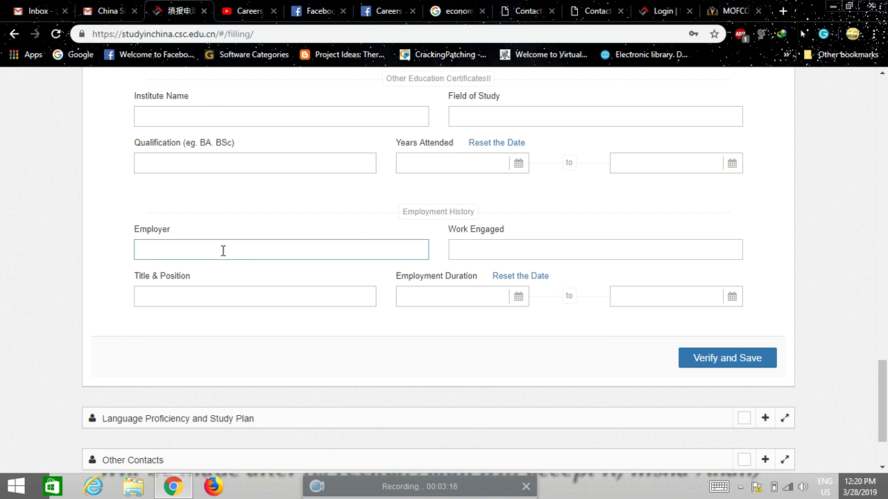
scroll(223, 250, down, 1)
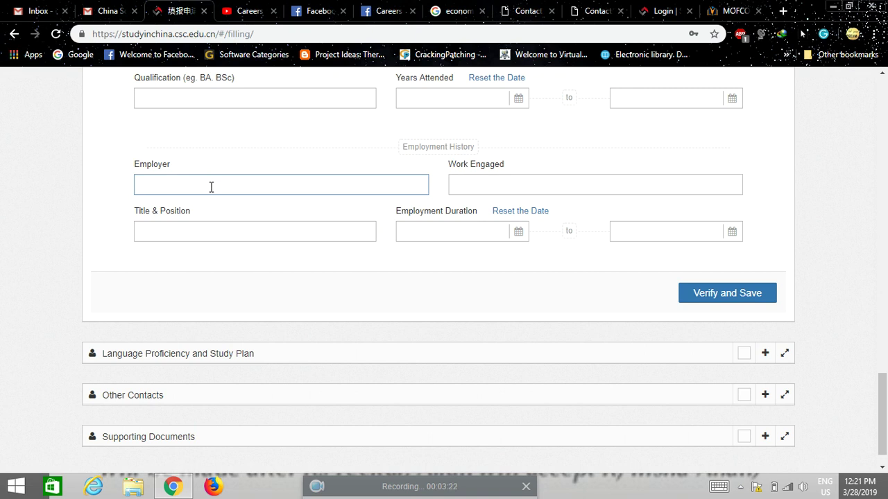
click(508, 186)
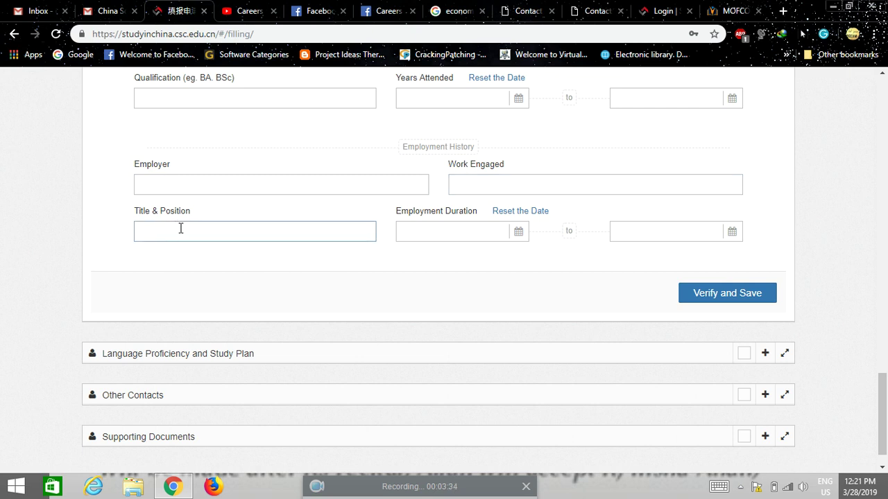
click(433, 239)
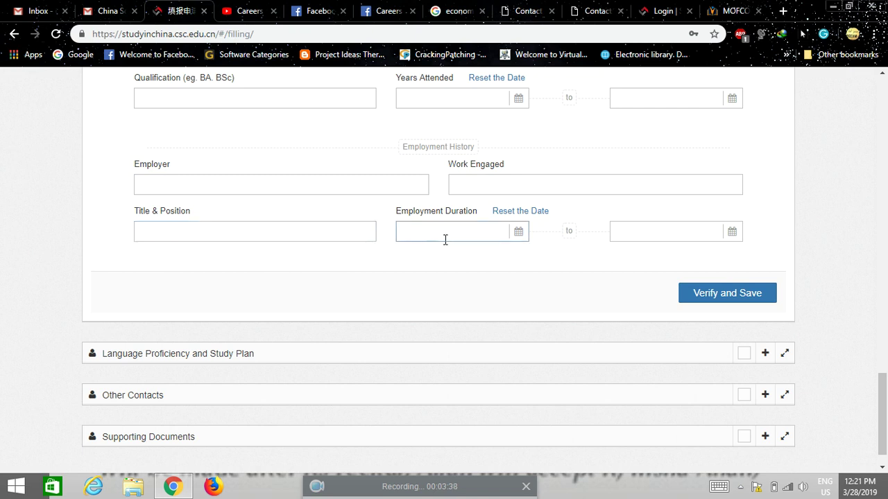
Step: Expand the Language Proficiency and Study Plan section and set Chinese Proficiency to None
scroll(520, 251, down, 1)
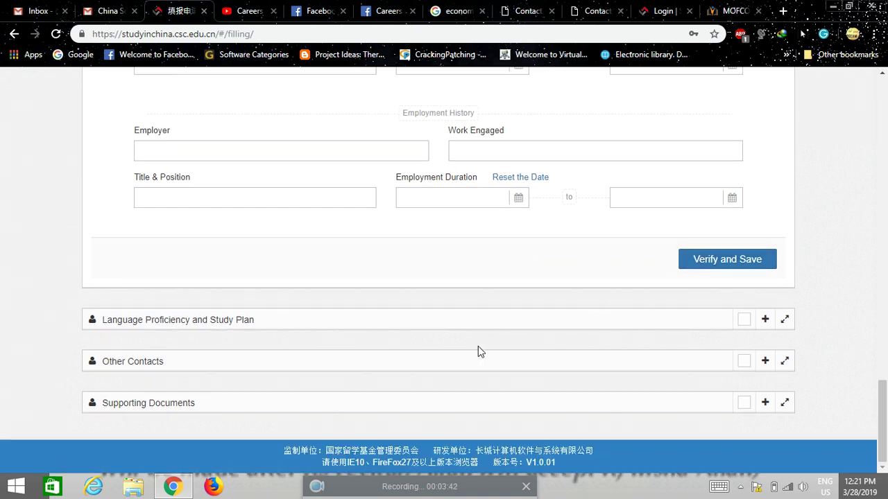
click(764, 320)
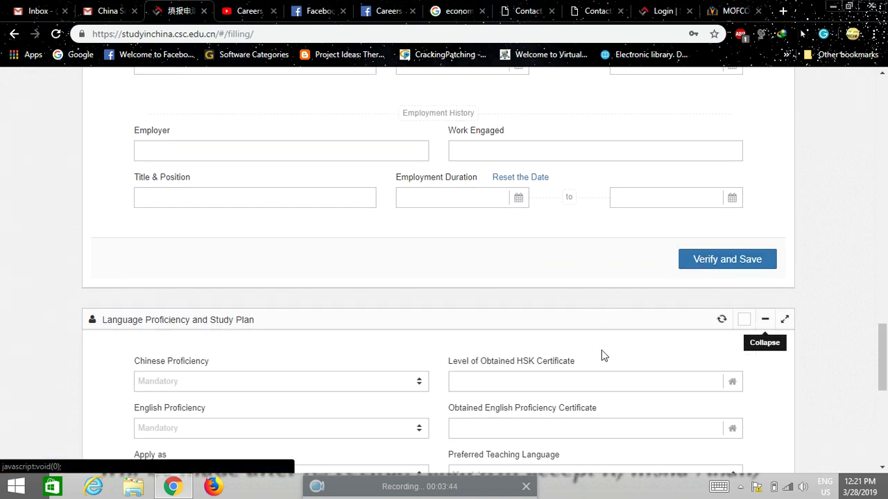
scroll(273, 312, down, 2)
scroll(48, 301, down, 2)
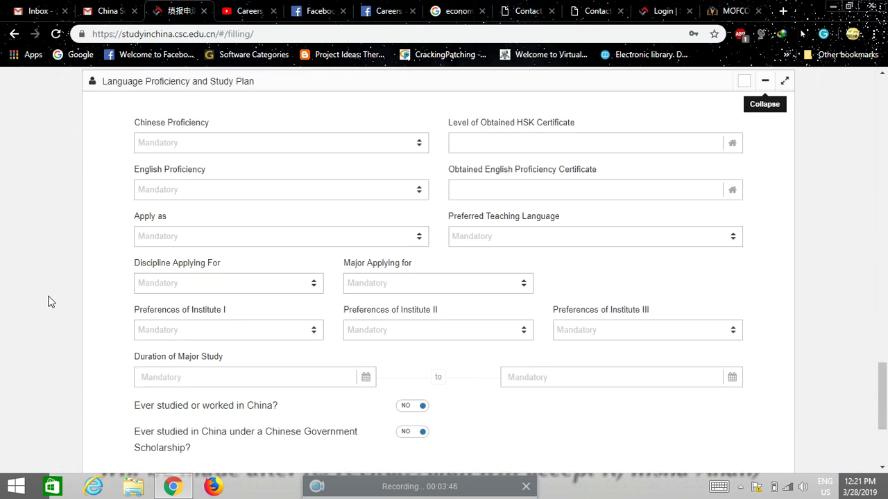
click(383, 129)
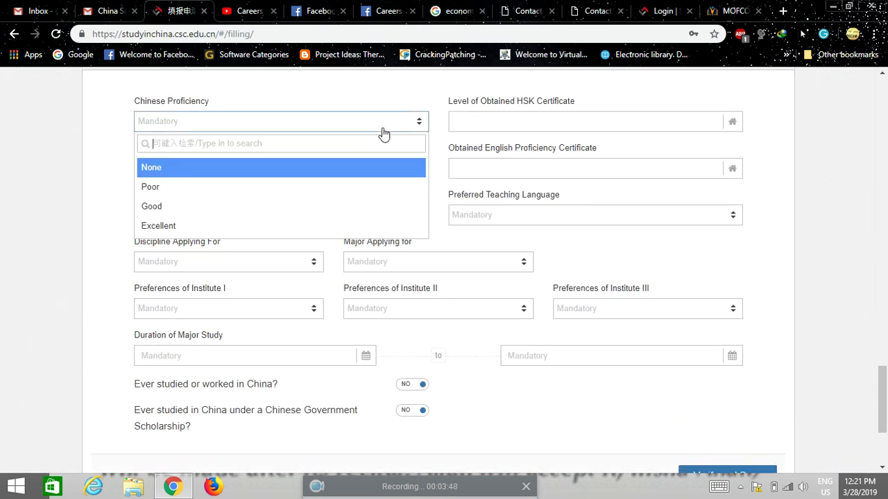
click(322, 168)
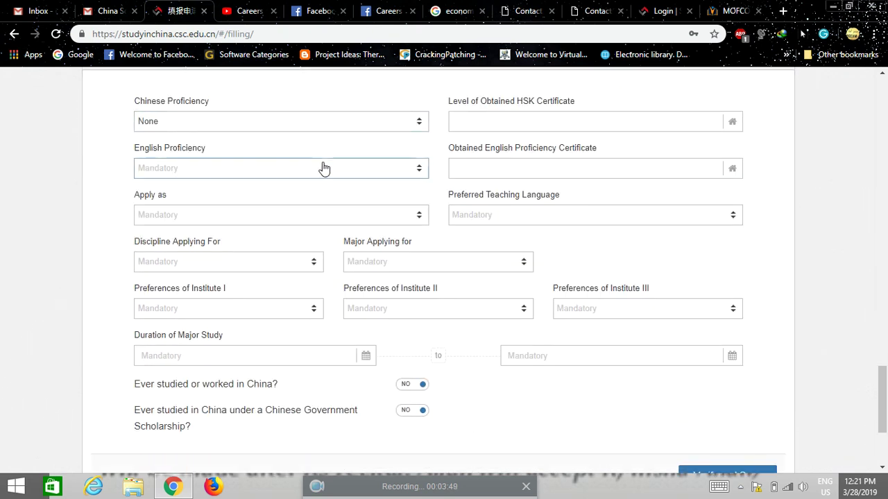
Step: Set English Proficiency to Good and go to the Obtained English Proficiency Certificate field
click(230, 174)
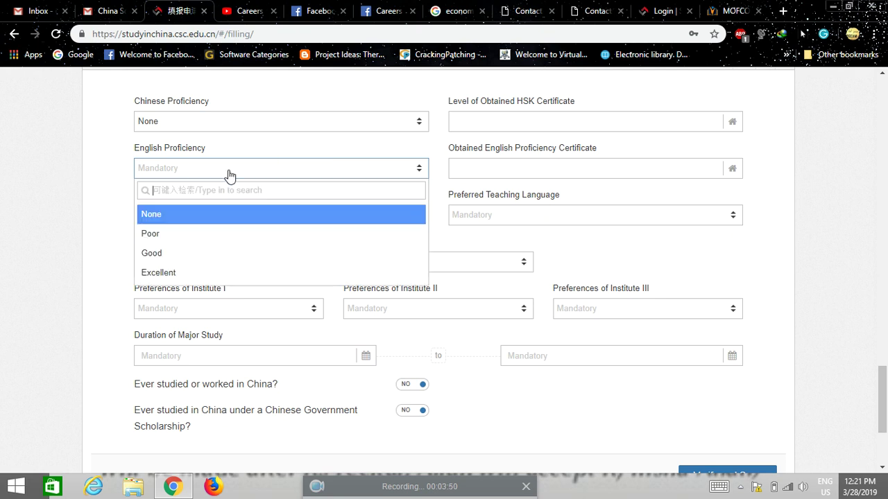
click(202, 256)
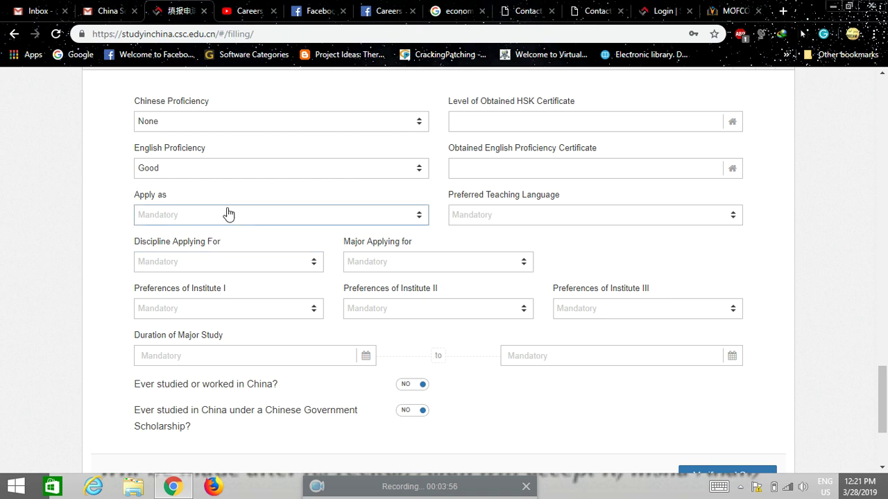
click(524, 167)
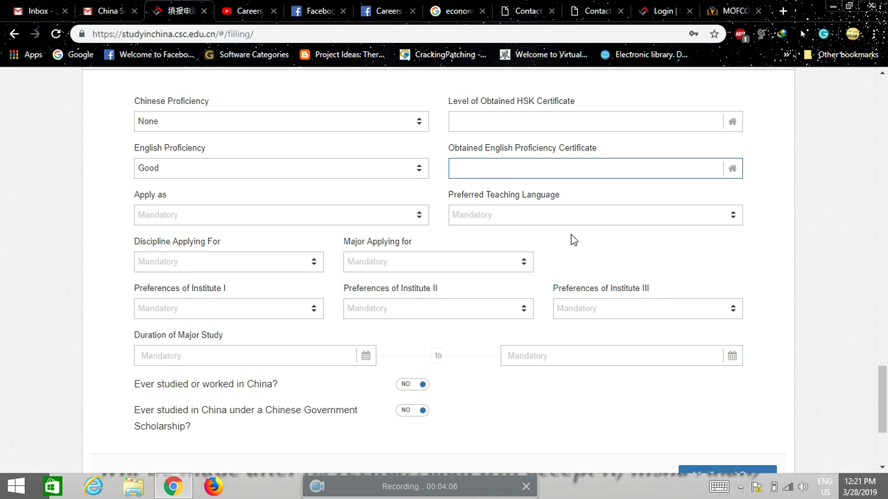
Step: Set Apply as to Bachelor's Degree and view the available options for Preferred Teaching Language
click(351, 222)
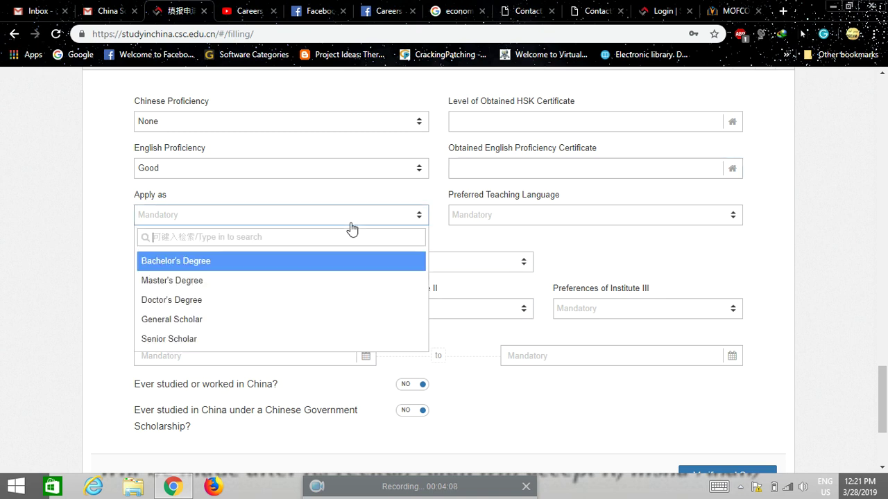
click(223, 264)
click(686, 220)
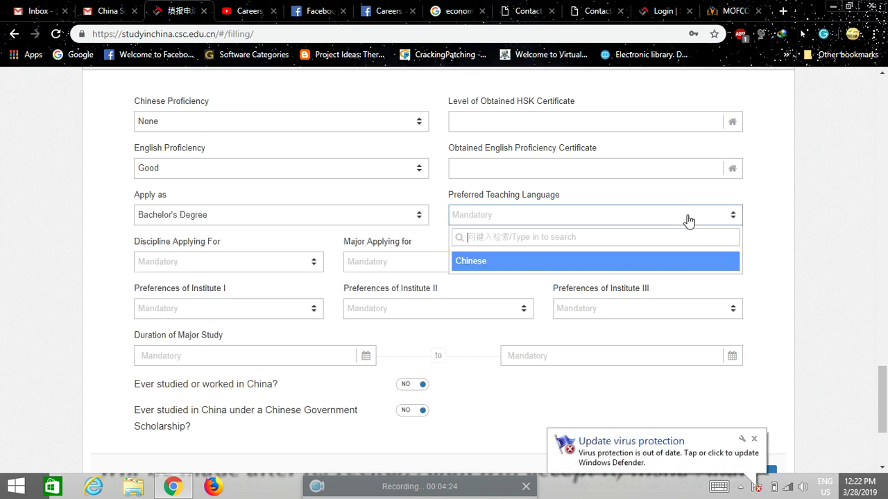
click(676, 222)
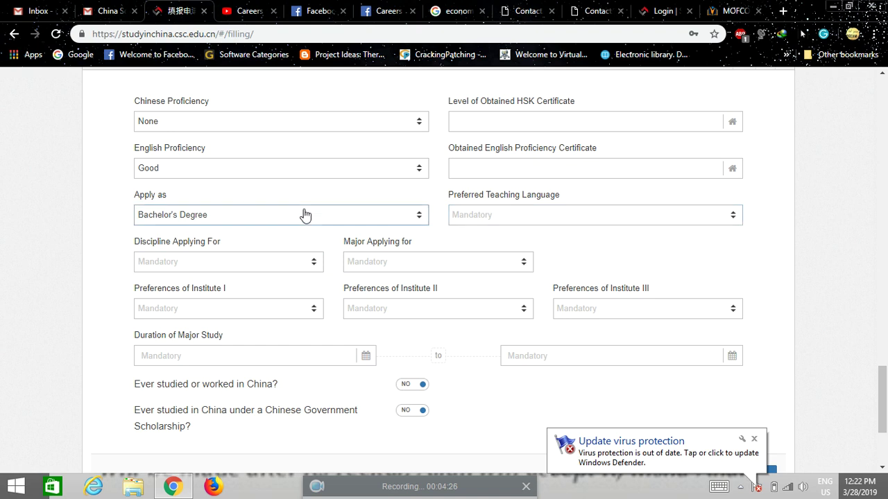
Step: Set Apply as to Master's Degree and Preferred Teaching Language to English
click(303, 214)
click(235, 280)
click(656, 216)
click(506, 281)
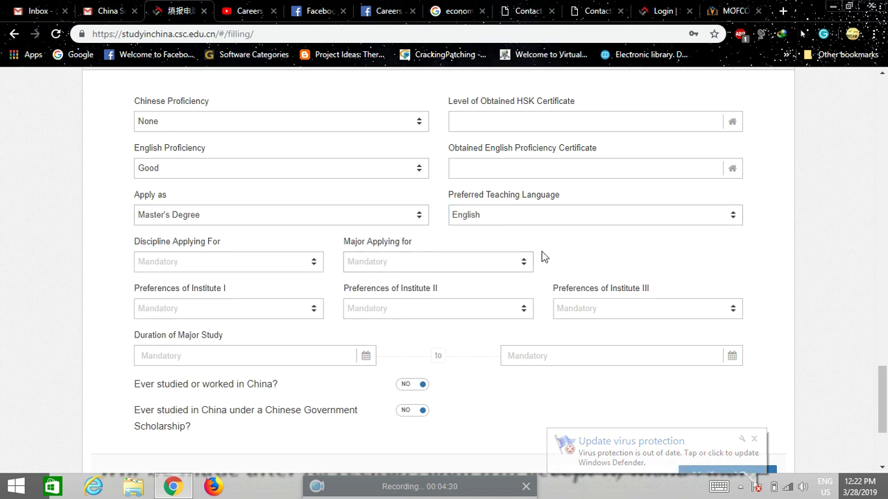
Step: Choose Engineering as the Discipline Applying For
scroll(436, 269, down, 1)
click(284, 198)
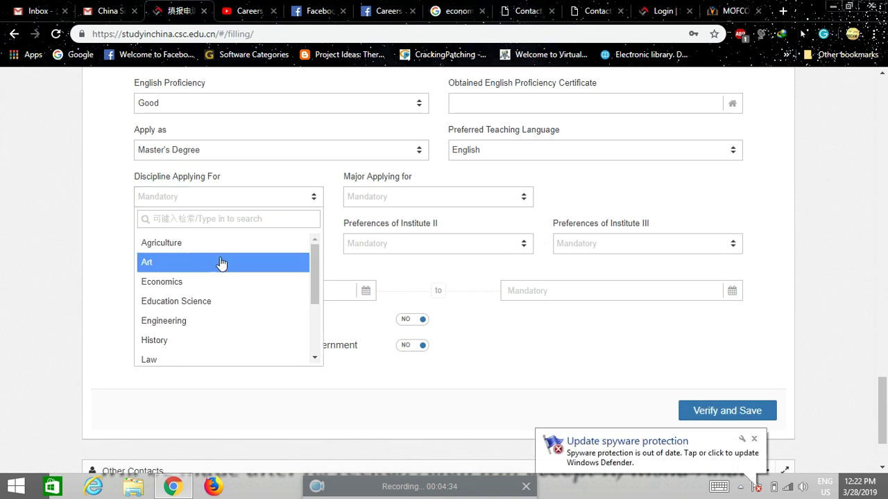
scroll(218, 264, down, 1)
scroll(221, 263, down, 1)
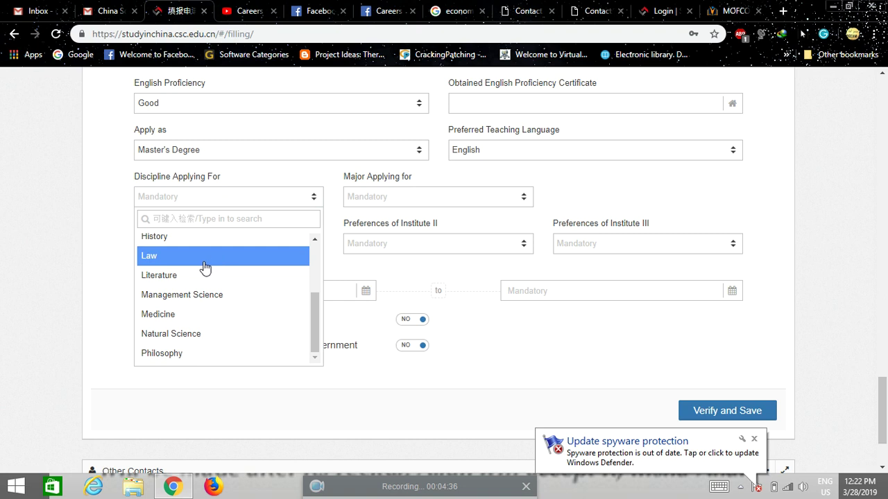
scroll(204, 260, up, 1)
click(266, 282)
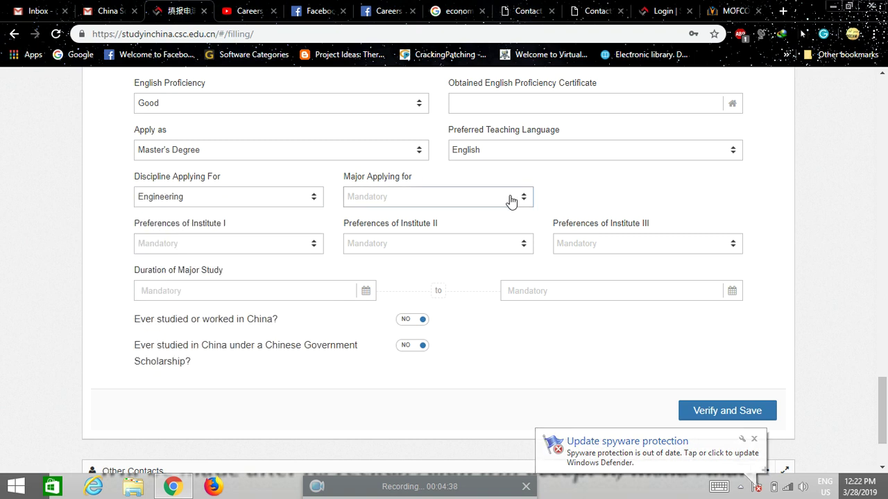
Step: Choose Chemical Process as the Major Applying for
click(514, 199)
scroll(430, 264, down, 5)
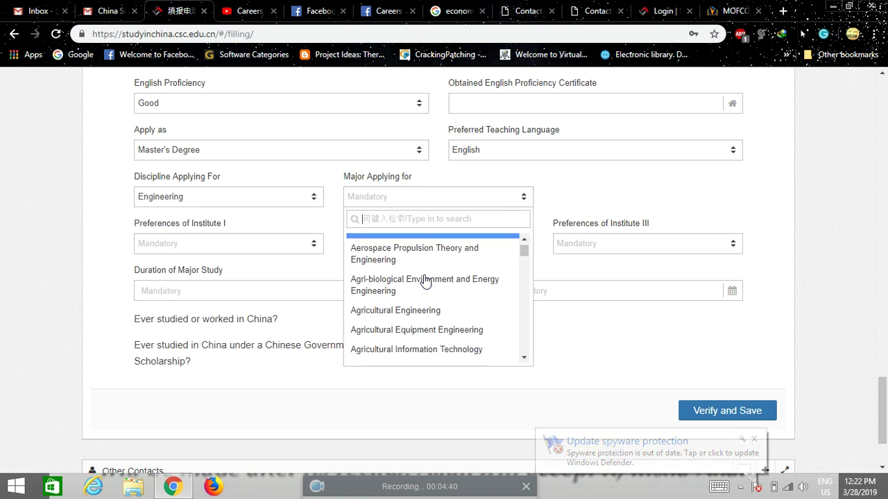
scroll(426, 279, down, 6)
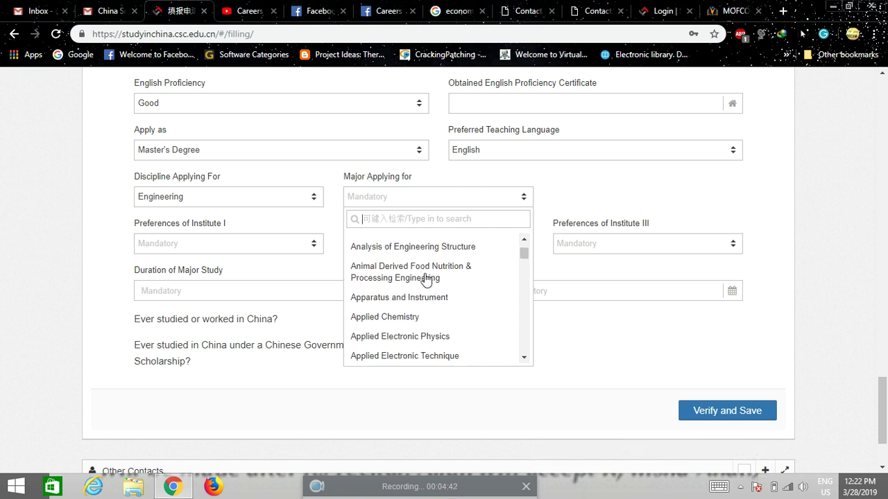
scroll(428, 283, down, 6)
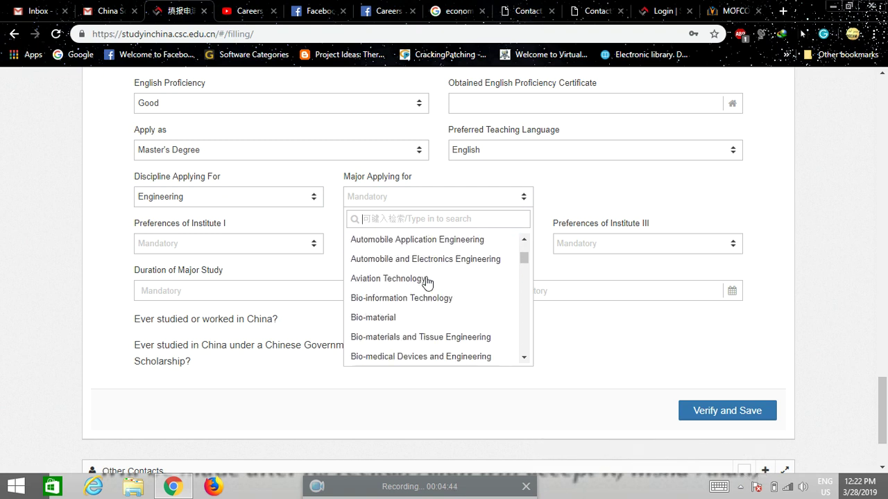
scroll(428, 283, down, 6)
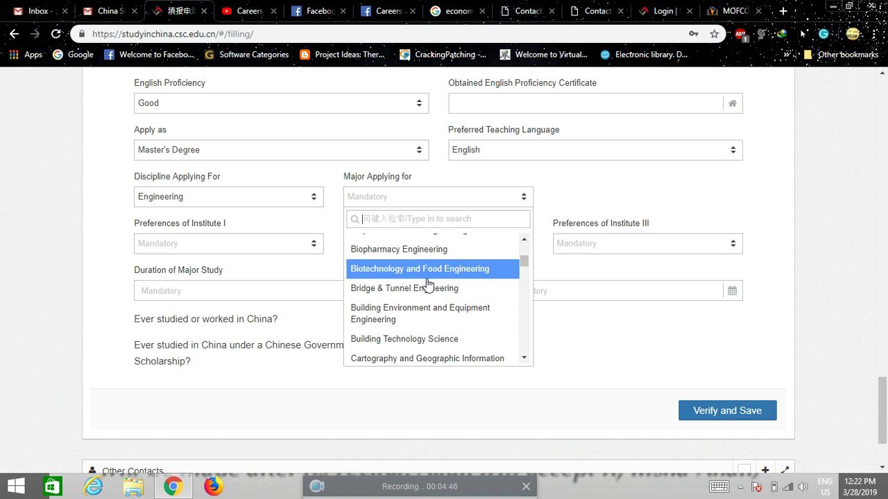
scroll(426, 283, up, 3)
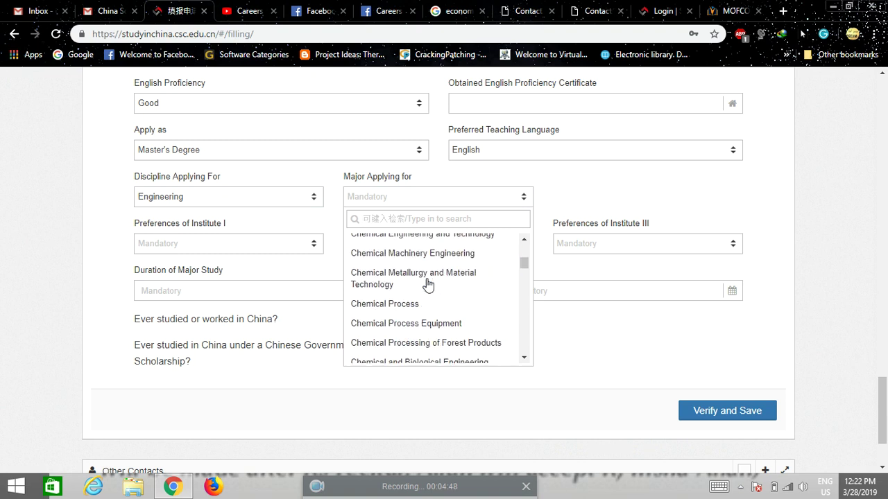
scroll(420, 273, down, 1)
scroll(421, 270, down, 1)
scroll(421, 270, up, 2)
scroll(421, 270, down, 2)
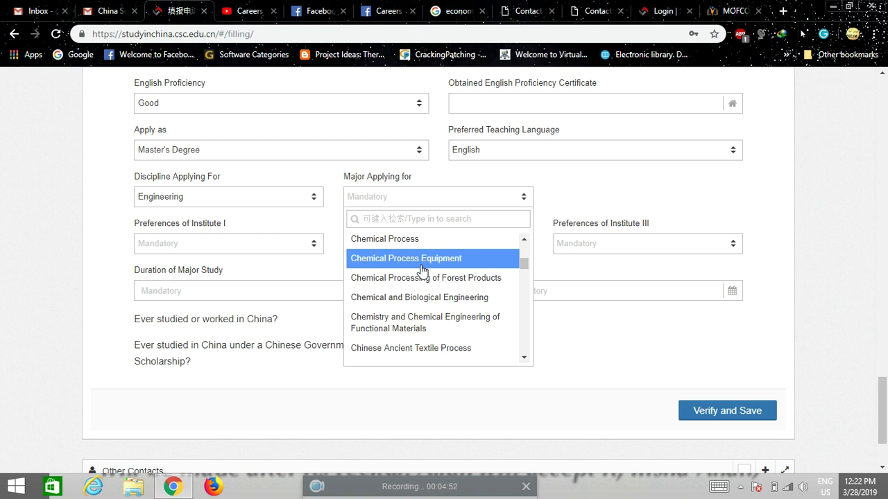
scroll(422, 270, down, 4)
scroll(422, 269, up, 6)
click(397, 242)
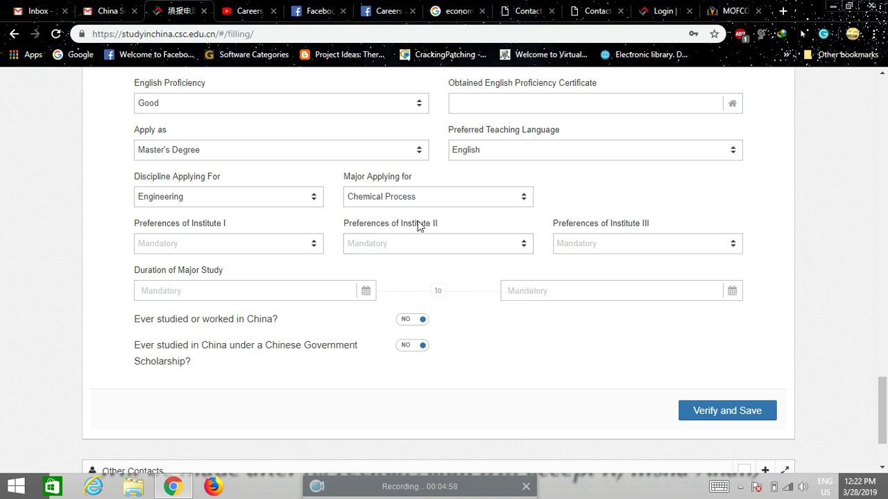
Step: Browse the universities offered for Preferences of Institute I without choosing one
click(237, 245)
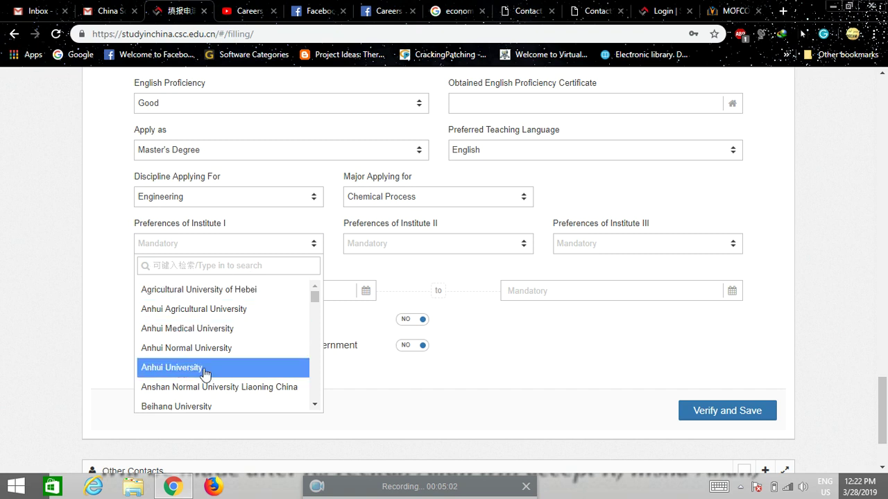
scroll(208, 312, down, 8)
scroll(223, 309, down, 20)
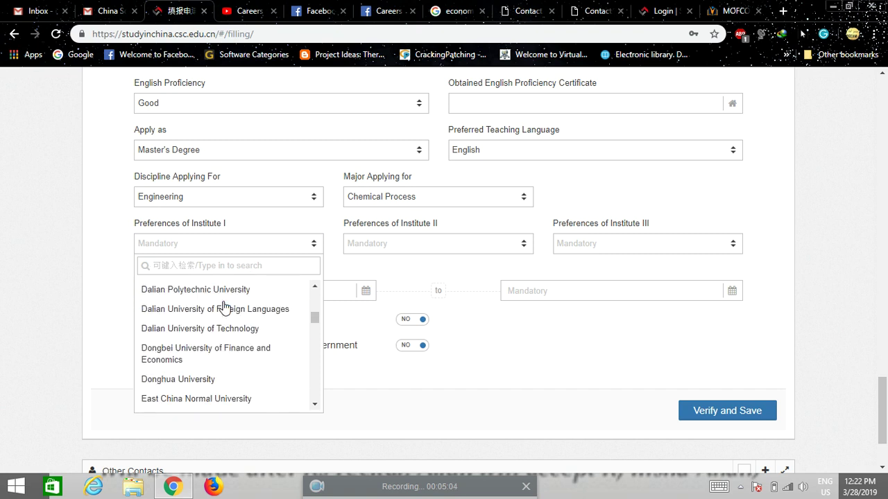
scroll(228, 313, down, 20)
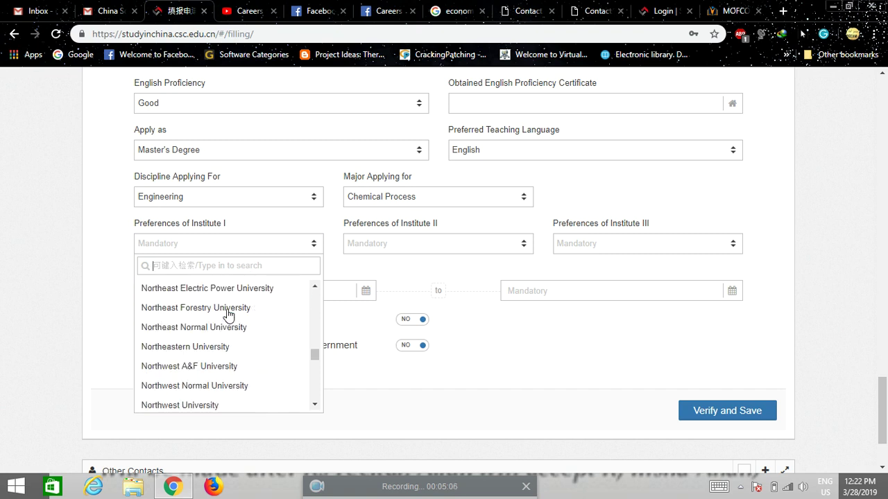
scroll(229, 317, down, 15)
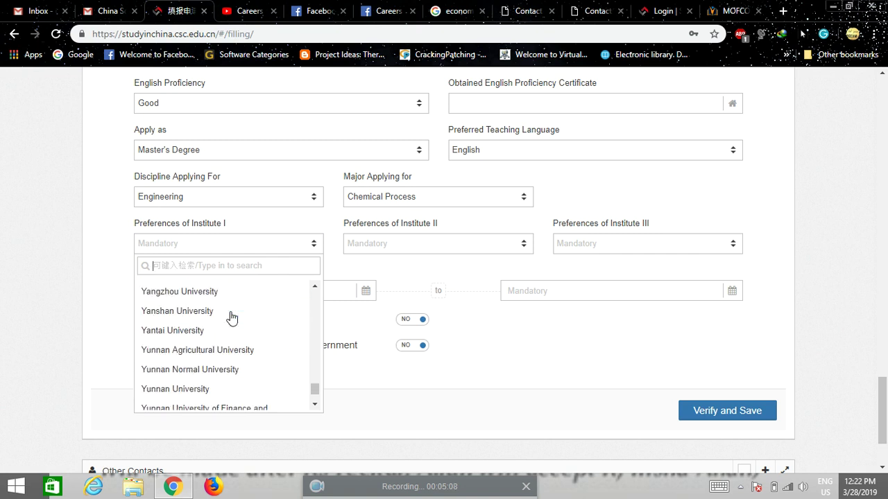
scroll(222, 353, up, 20)
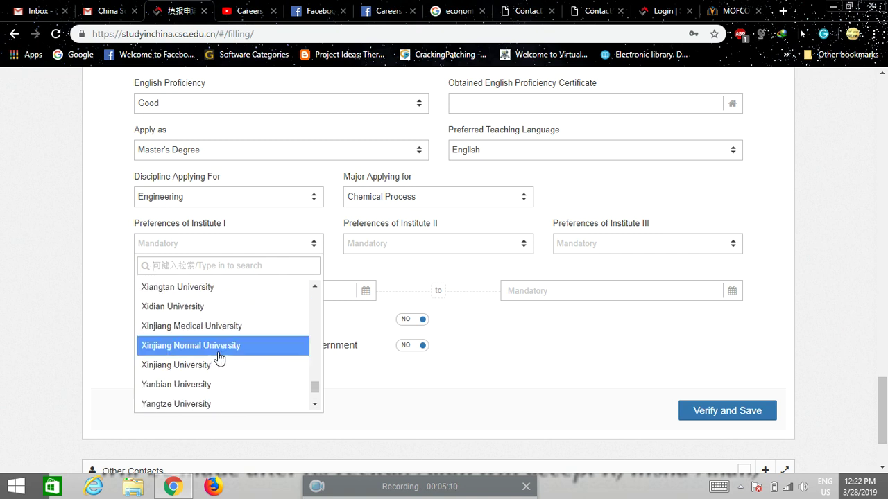
scroll(224, 357, up, 20)
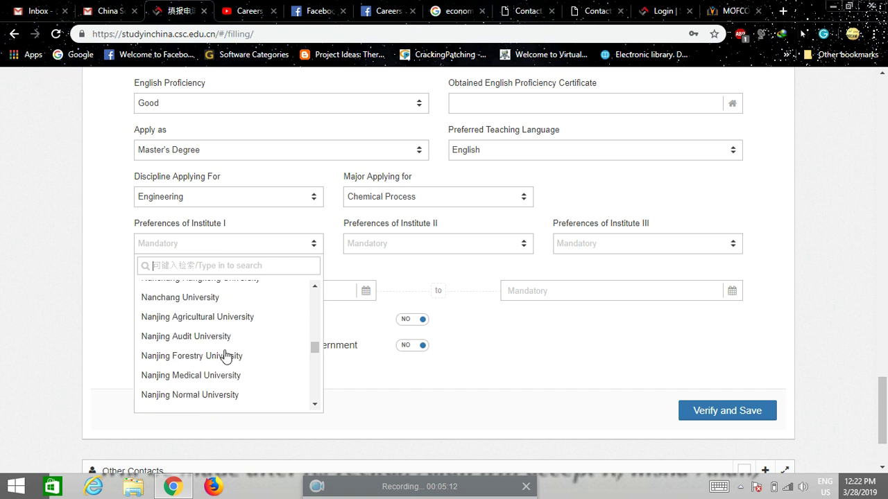
scroll(229, 356, up, 20)
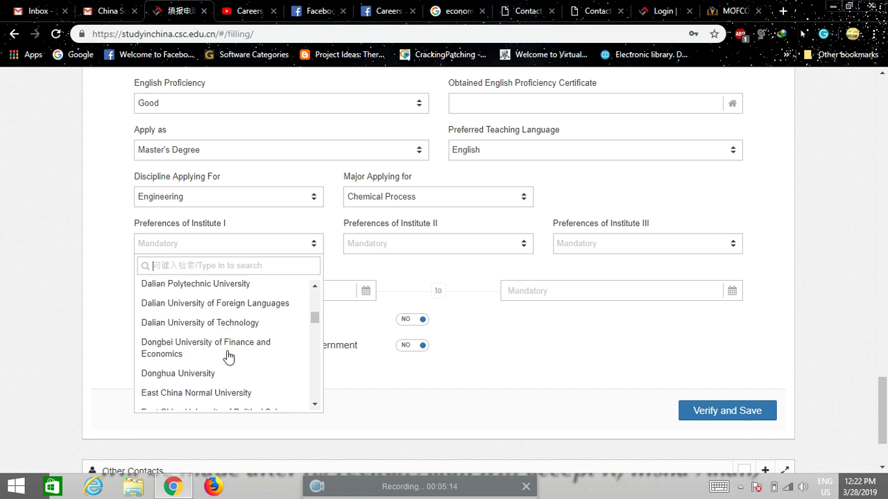
scroll(225, 361, up, 1)
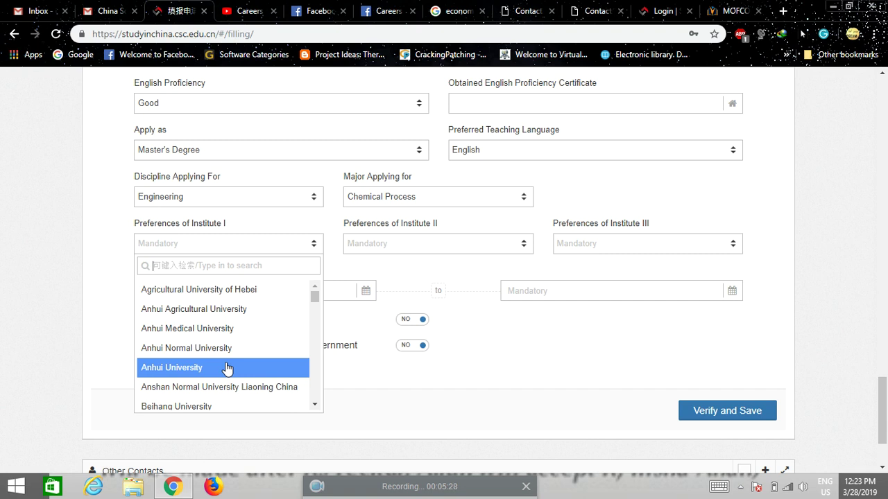
Step: Switch to the Careers Help Desk group on Facebook and search its posts for 26
click(386, 11)
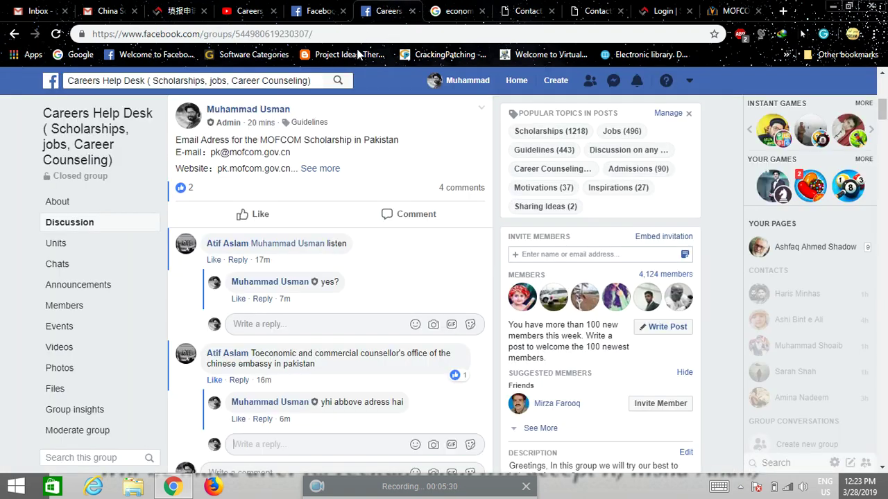
scroll(281, 294, down, 2)
click(90, 363)
text(2)
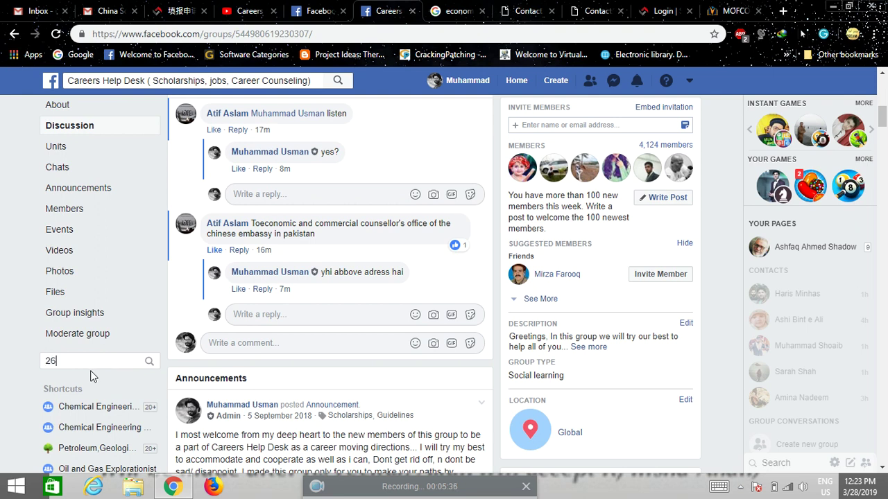
text(6)
key(Return)
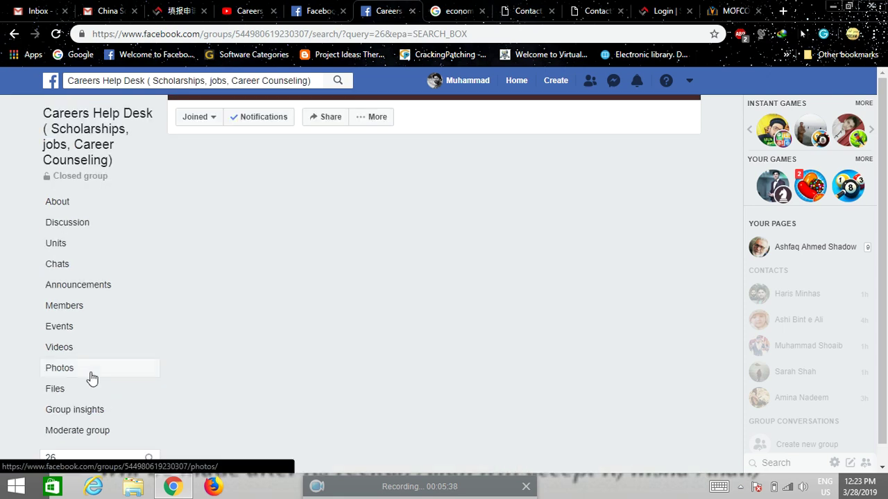
Step: Open the group post on the 26 universities under the MOFCOM Scholarship and review its list of designated universities
scroll(2, 359, down, 1)
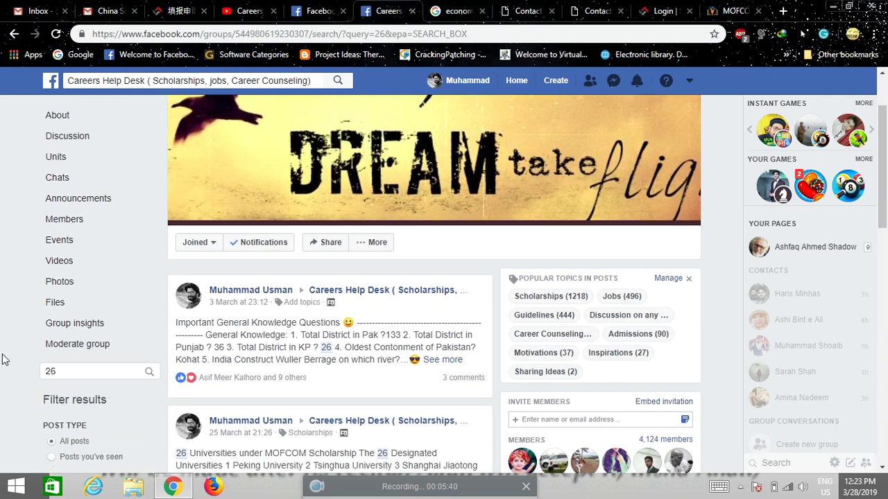
scroll(2, 359, down, 3)
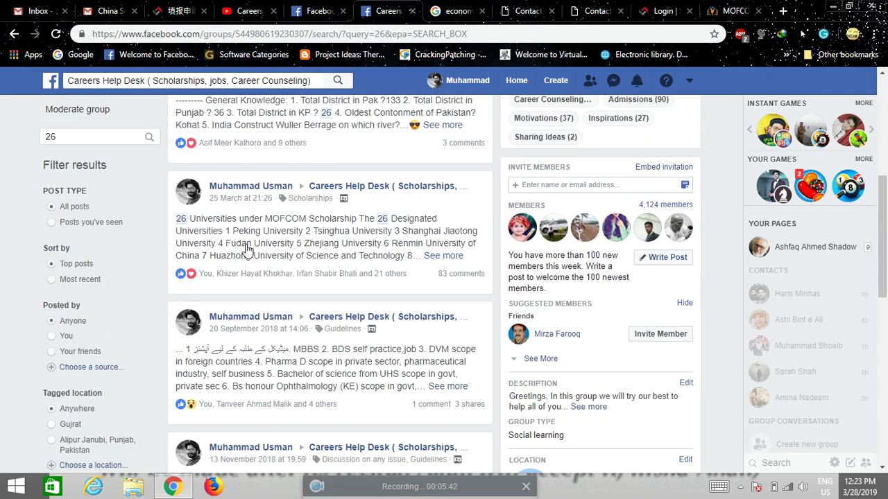
click(251, 242)
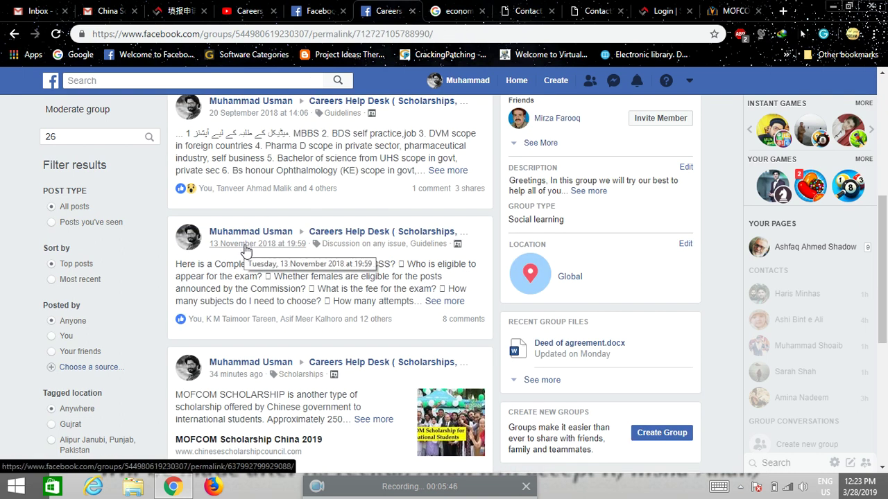
scroll(244, 258, down, 2)
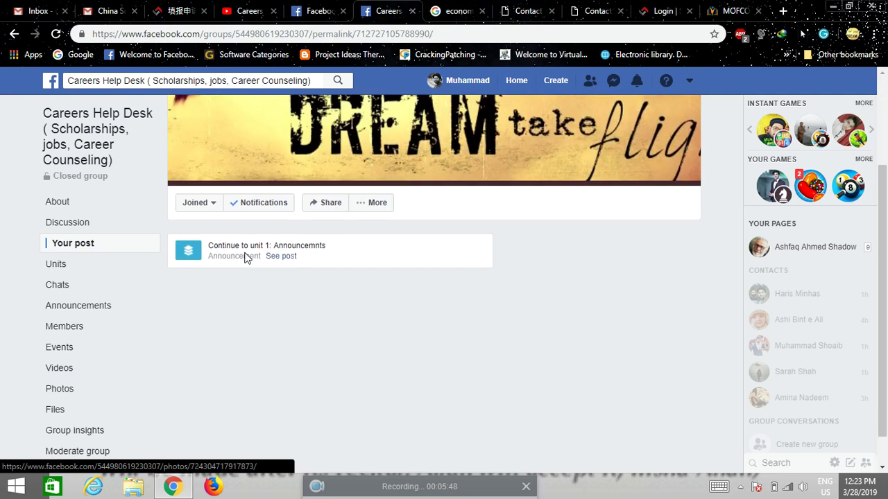
scroll(246, 258, down, 3)
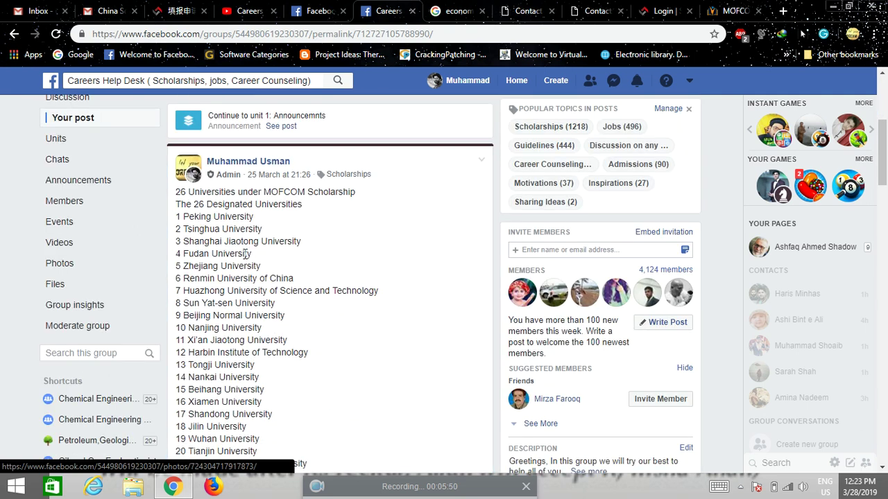
scroll(234, 254, down, 1)
scroll(231, 254, down, 1)
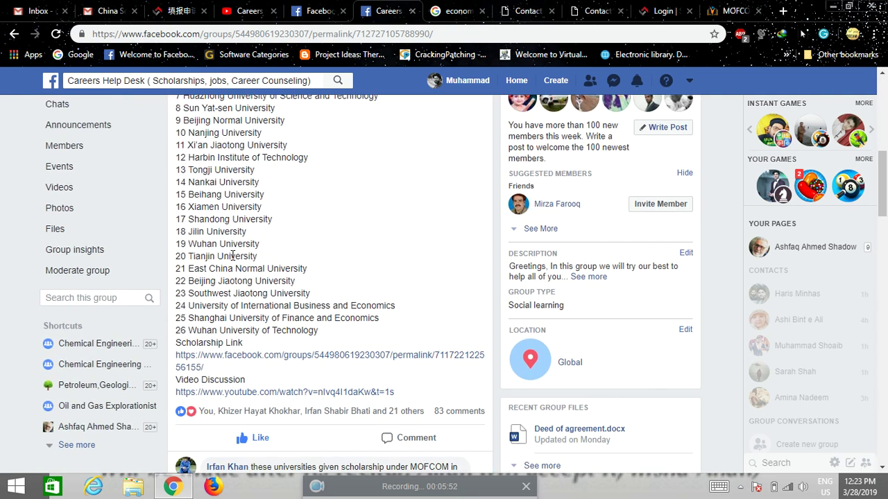
scroll(232, 255, up, 2)
scroll(232, 252, down, 1)
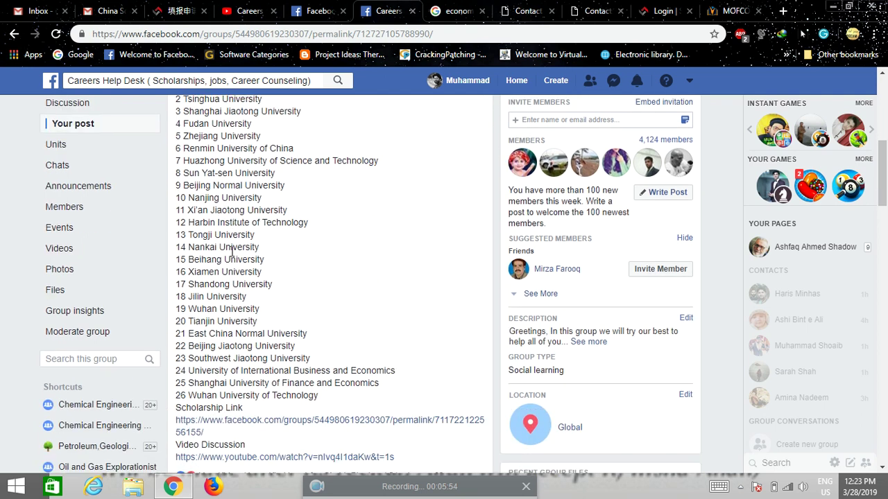
Step: Look through the numbered list of designated MOFCOM universities in the group post again
scroll(232, 253, up, 1)
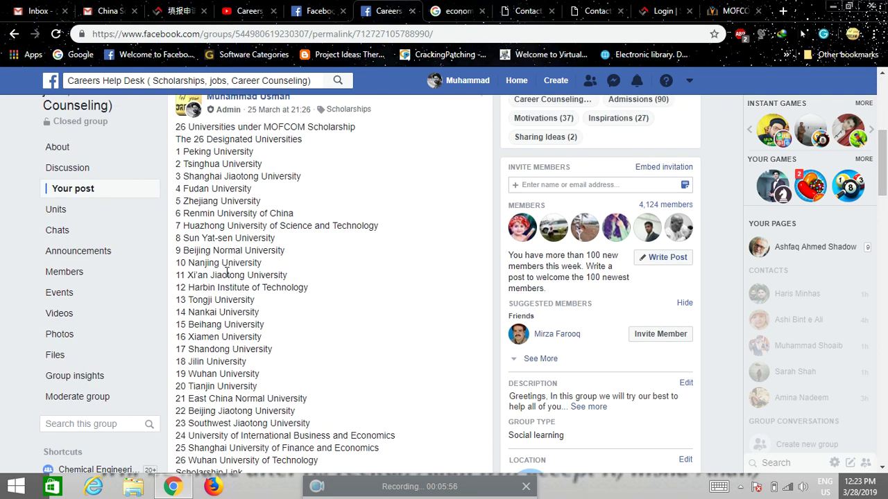
scroll(232, 268, down, 1)
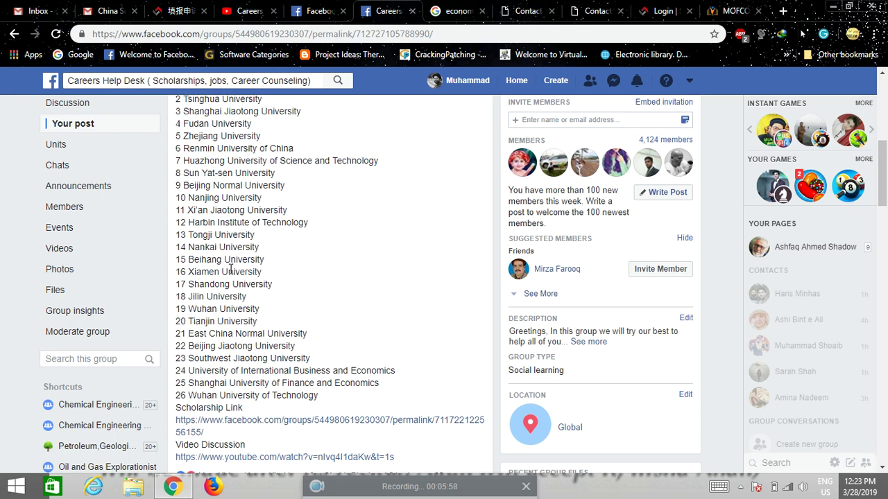
scroll(231, 269, up, 1)
Step: Return to the scholarship application form and view the start date choices for Duration of Major Study without picking a date
click(179, 10)
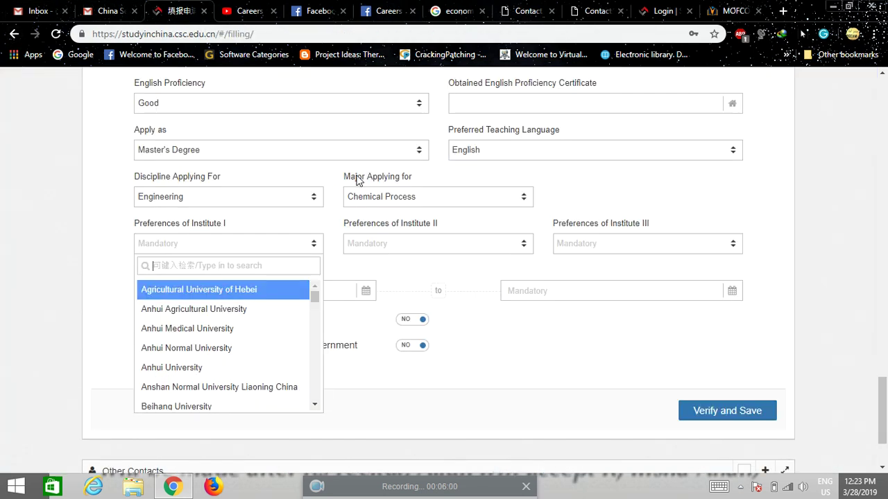
click(498, 344)
scroll(498, 344, down, 1)
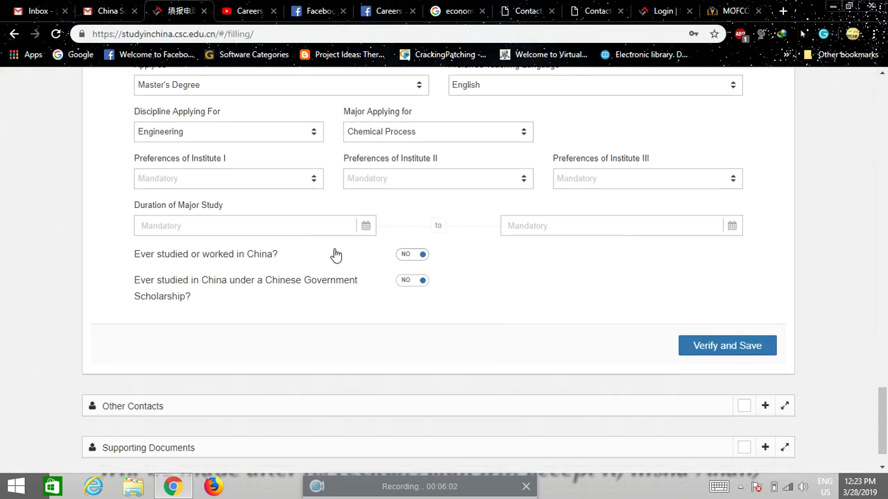
click(283, 228)
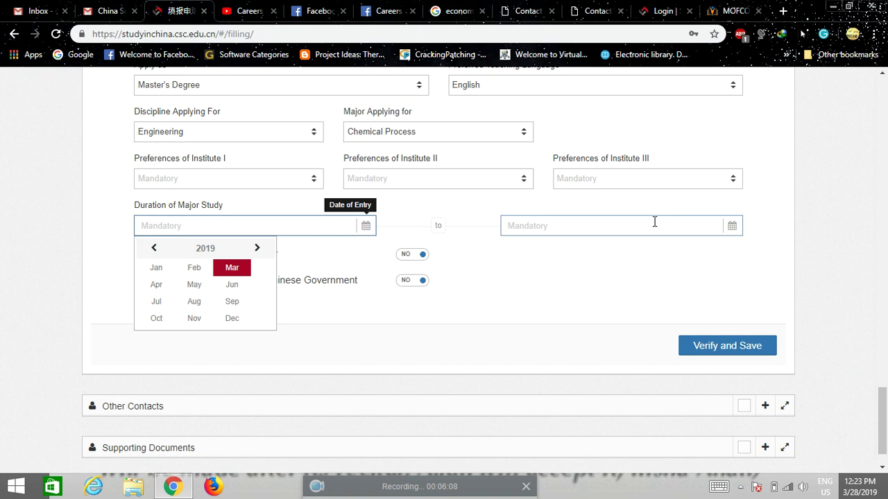
click(587, 277)
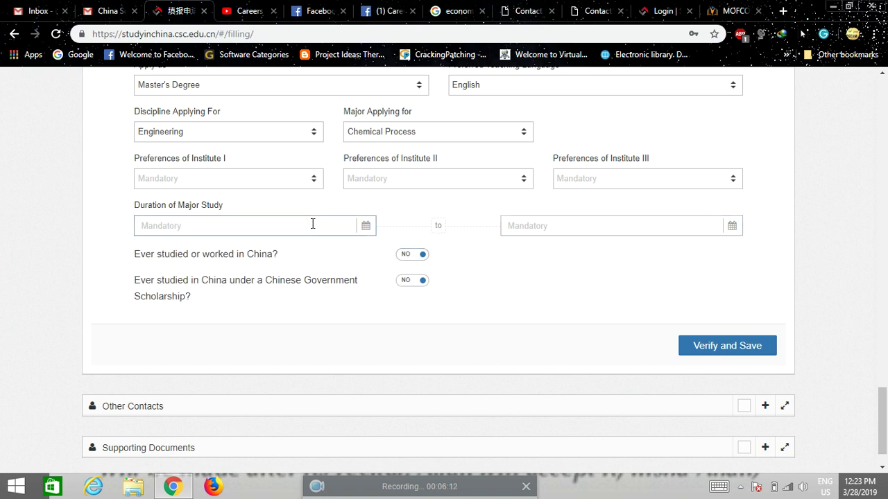
Step: Expand the Other Contacts section and review its fields for the contact in China and family members
scroll(549, 300, down, 1)
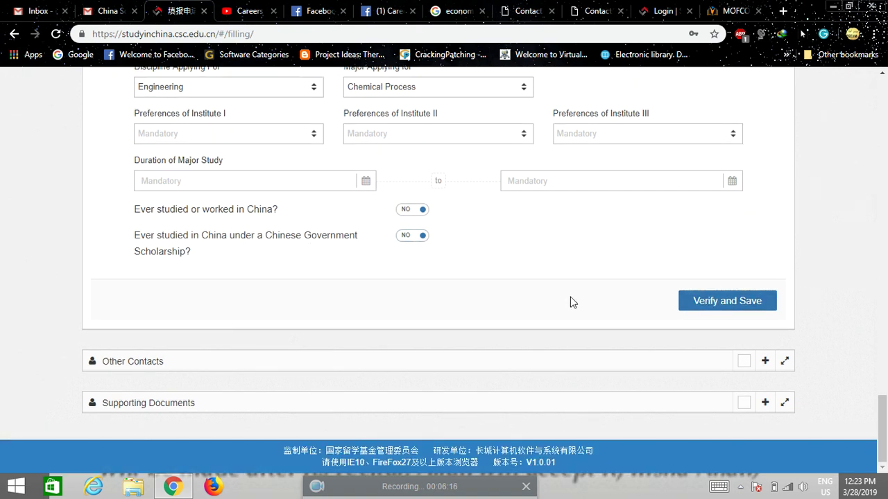
click(765, 361)
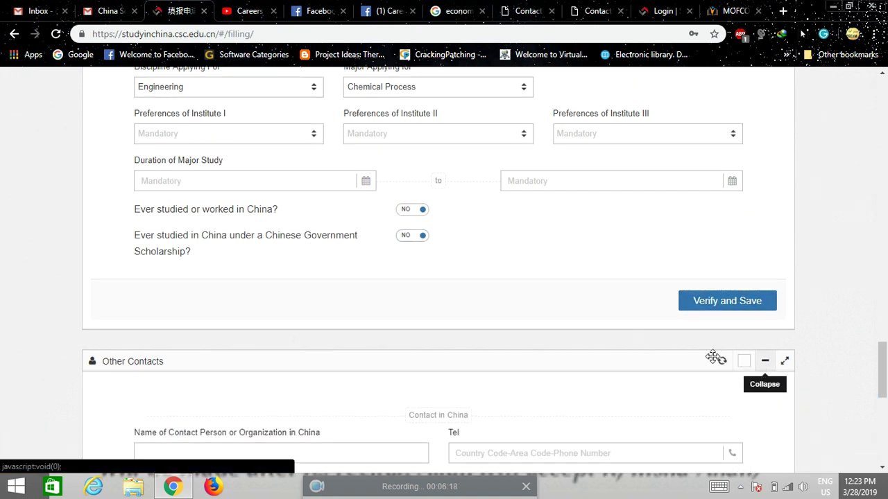
scroll(359, 350, down, 1)
scroll(359, 350, down, 2)
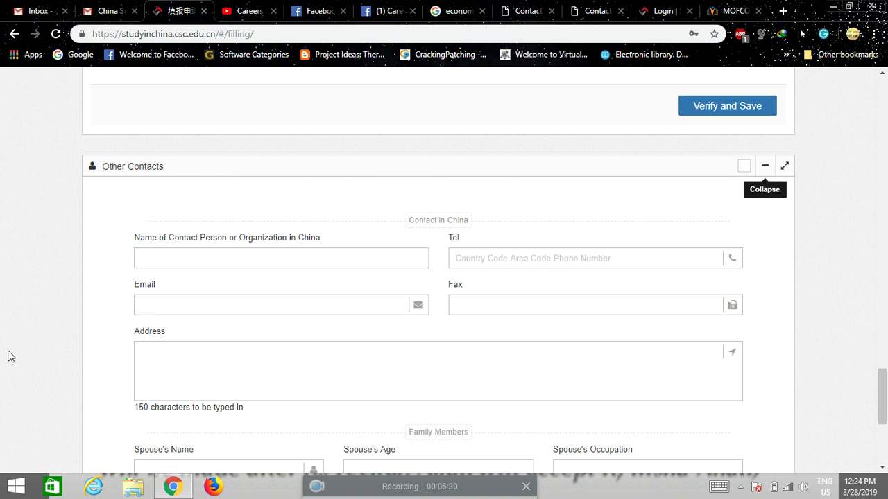
scroll(19, 344, down, 2)
scroll(22, 341, down, 1)
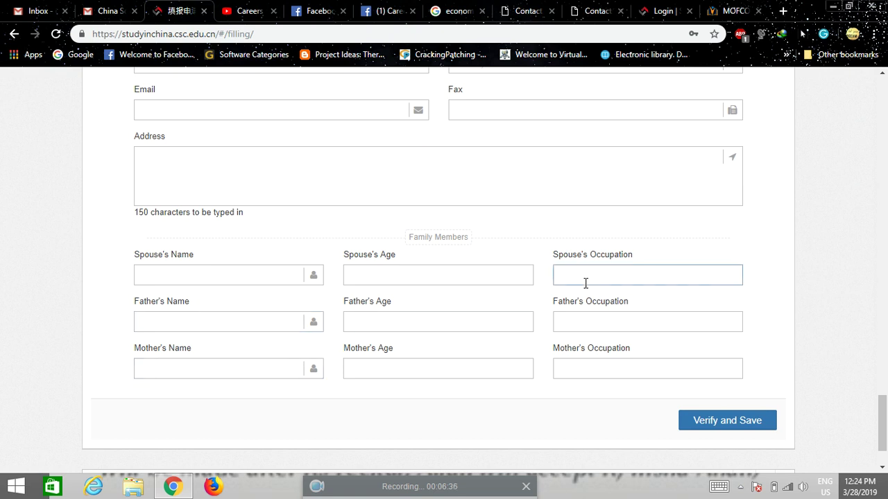
Step: Expand the Supporting Documents section and review the document list for which uploads are mandatory
scroll(584, 270, down, 2)
click(765, 403)
scroll(235, 289, down, 4)
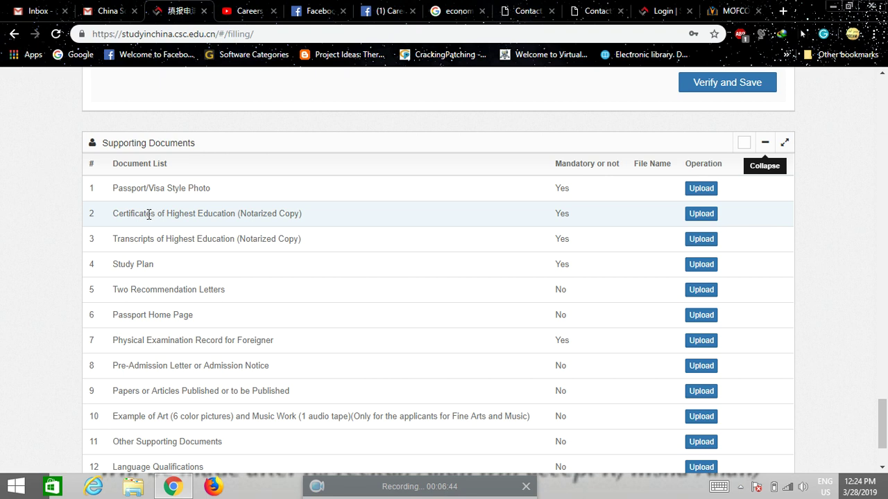
scroll(167, 252, down, 1)
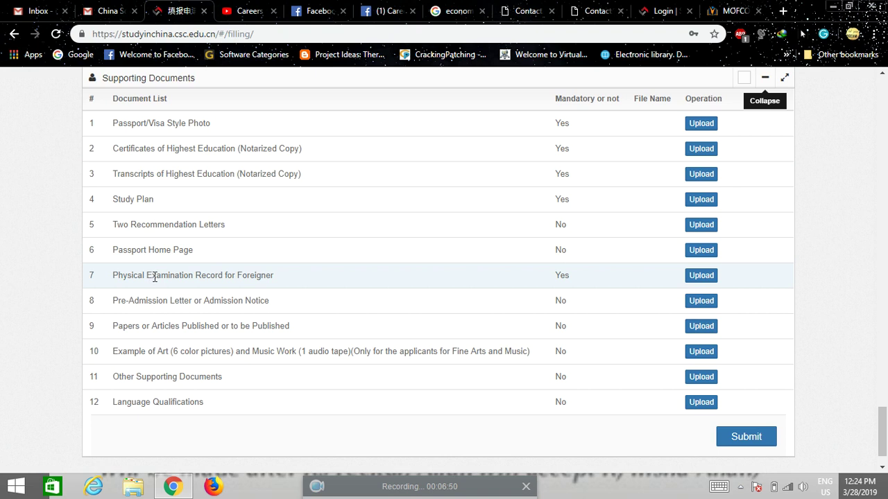
scroll(154, 278, down, 1)
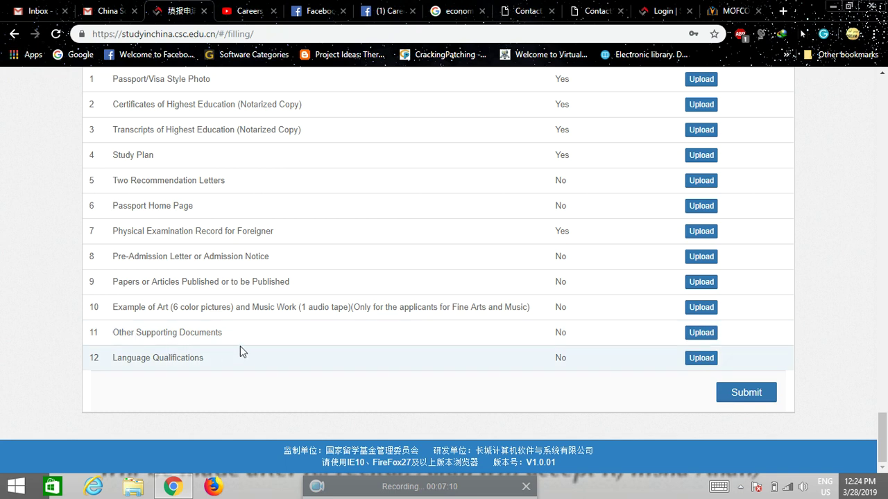
scroll(34, 325, up, 2)
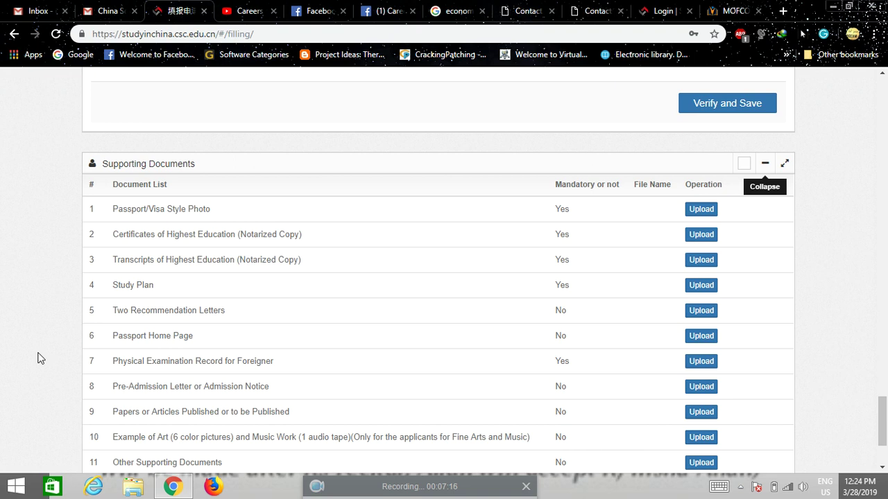
scroll(228, 437, down, 2)
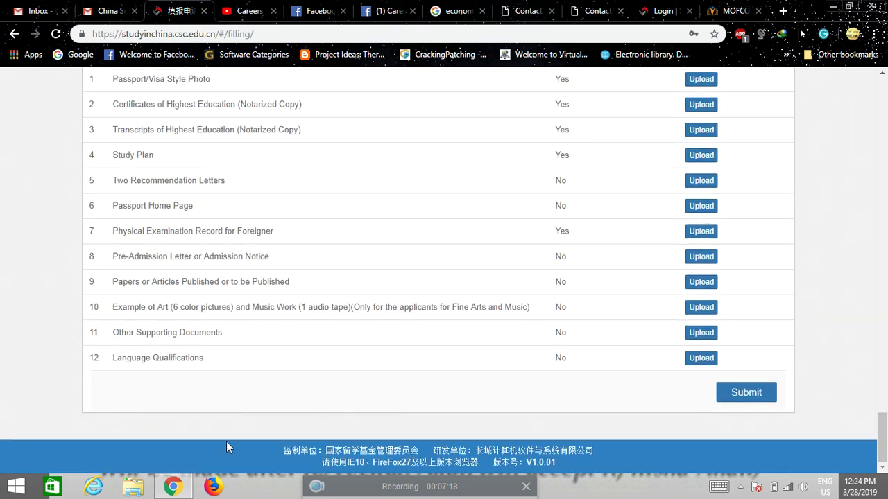
Step: Go back to the start of the application and check the application status and the options for printing or withdrawing the form
scroll(226, 443, up, 10)
scroll(226, 439, up, 15)
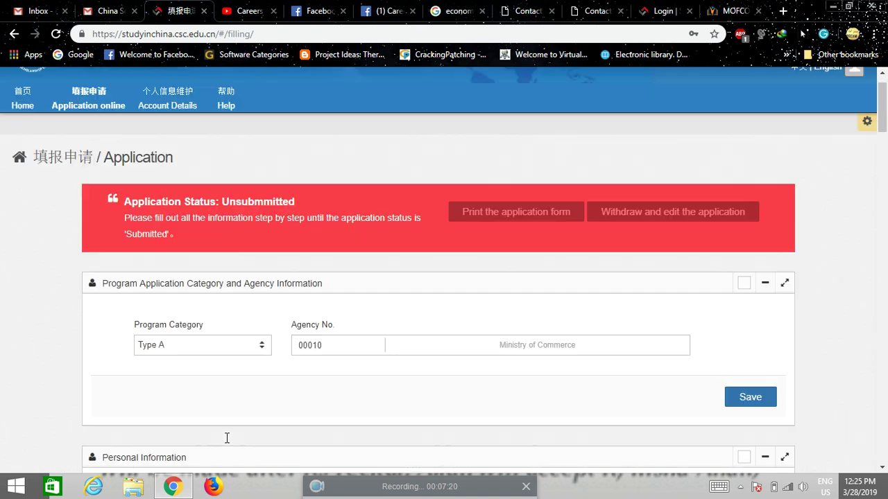
scroll(209, 454, down, 1)
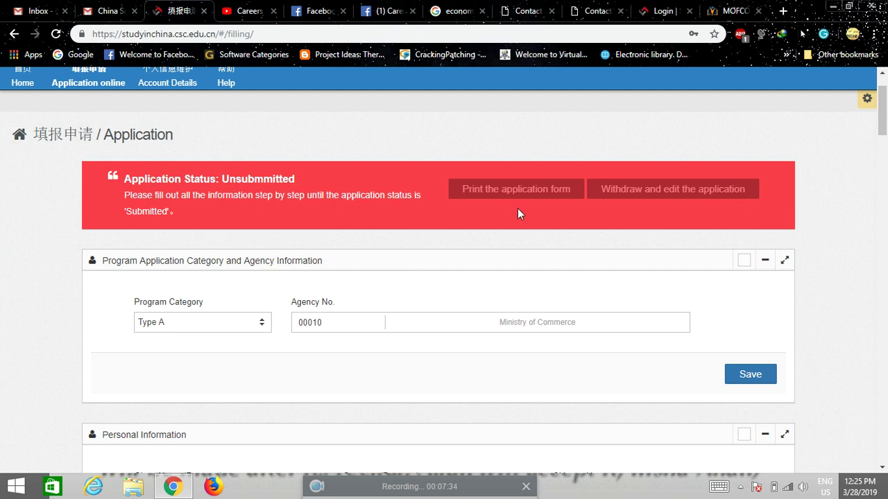
Step: Switch to the MOFCOM scholarship information page and review the required documents, placement, coverage, eligibility, and where and when to apply
click(737, 10)
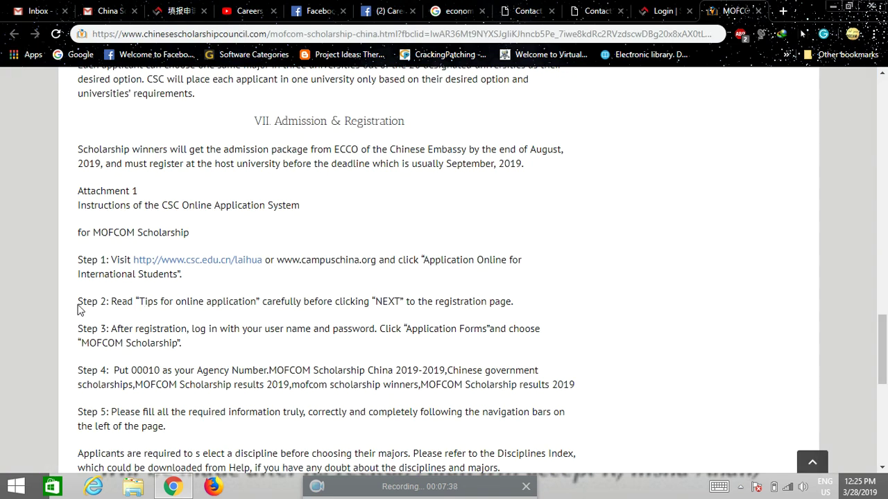
scroll(80, 310, down, 1)
scroll(80, 310, up, 3)
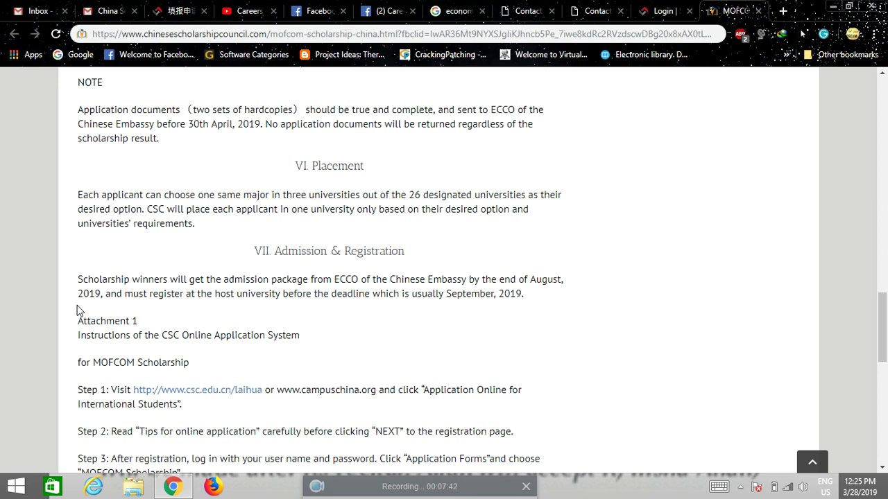
scroll(80, 311, up, 2)
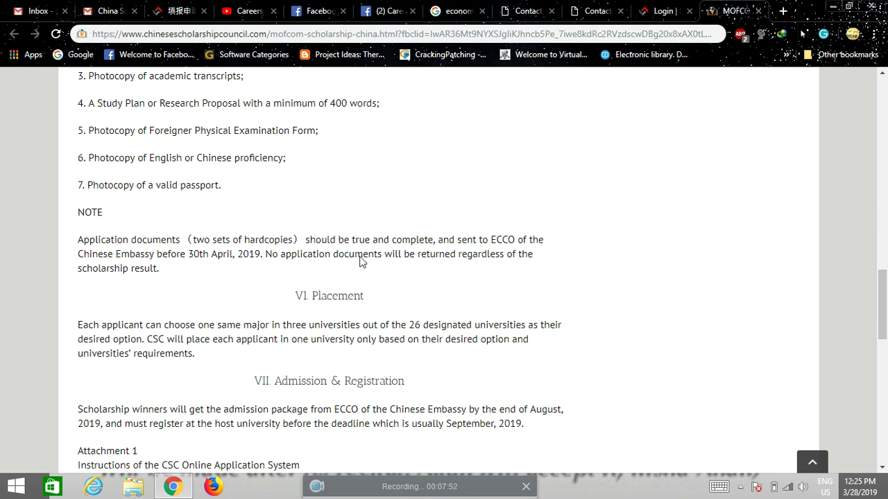
scroll(214, 294, up, 4)
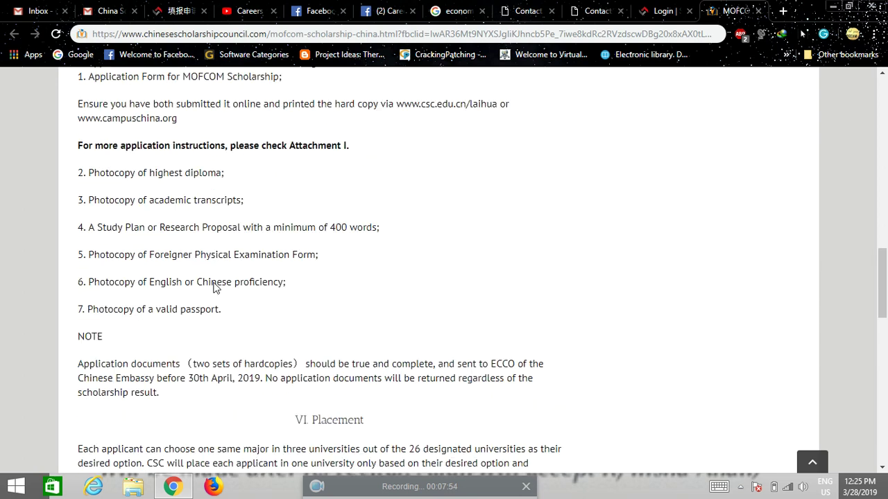
scroll(213, 288, up, 6)
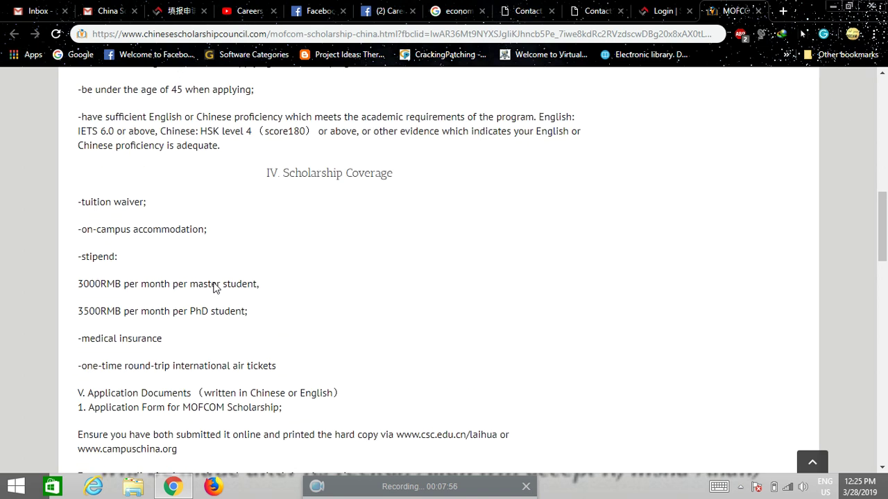
scroll(214, 288, up, 3)
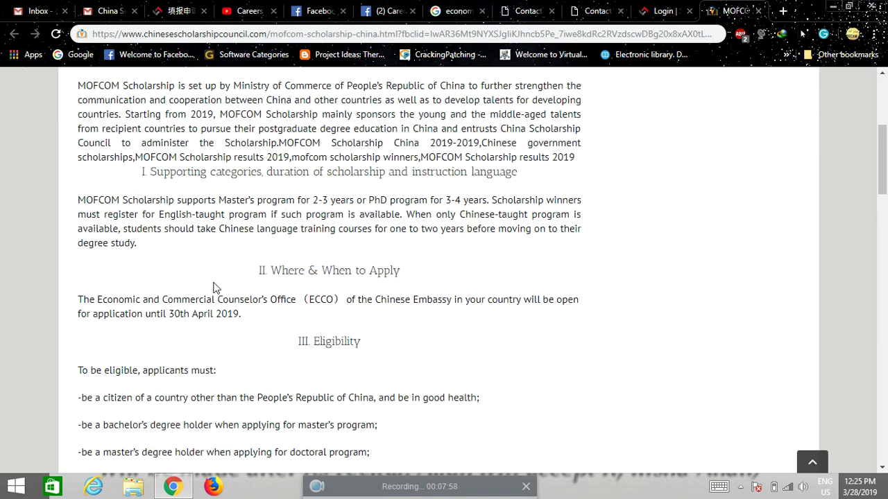
scroll(214, 287, down, 1)
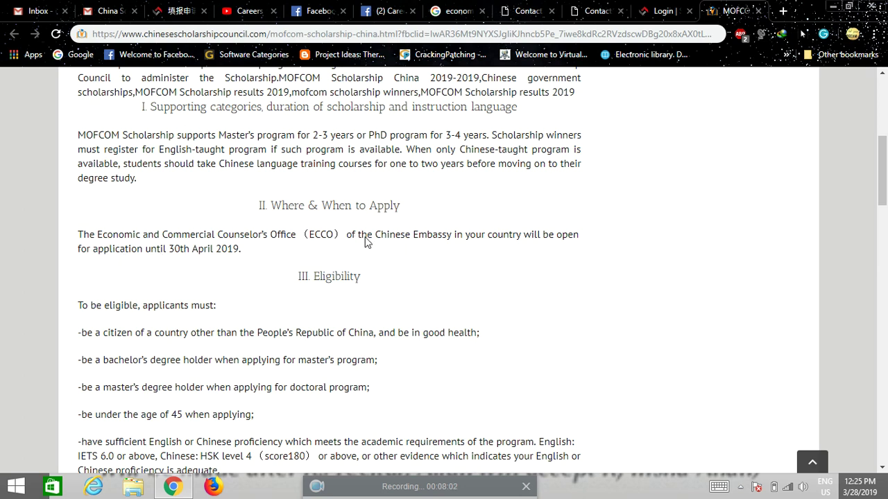
scroll(341, 233, up, 1)
Step: From the Google results for the economic and commercial counsellor's office, open the gb2.mofcom.gov.cn site and the pk2.mofcom.gov.cn Contacts page in new tabs
click(469, 8)
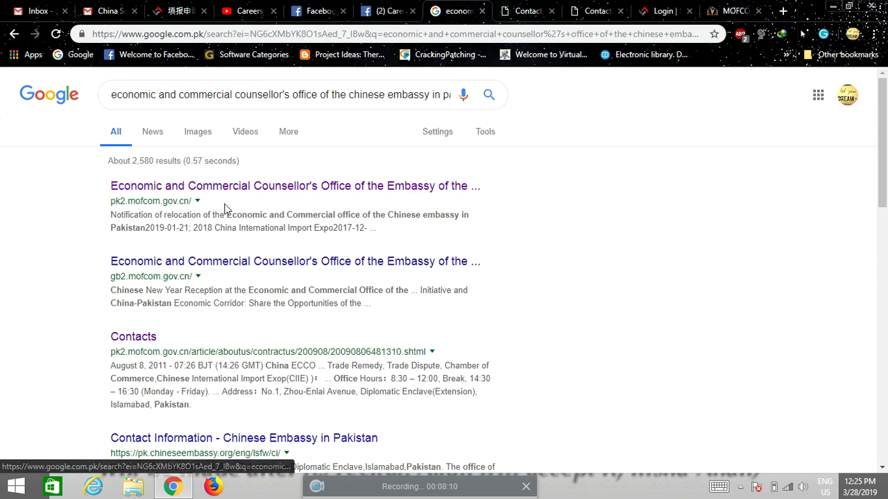
right_click(238, 264)
click(292, 273)
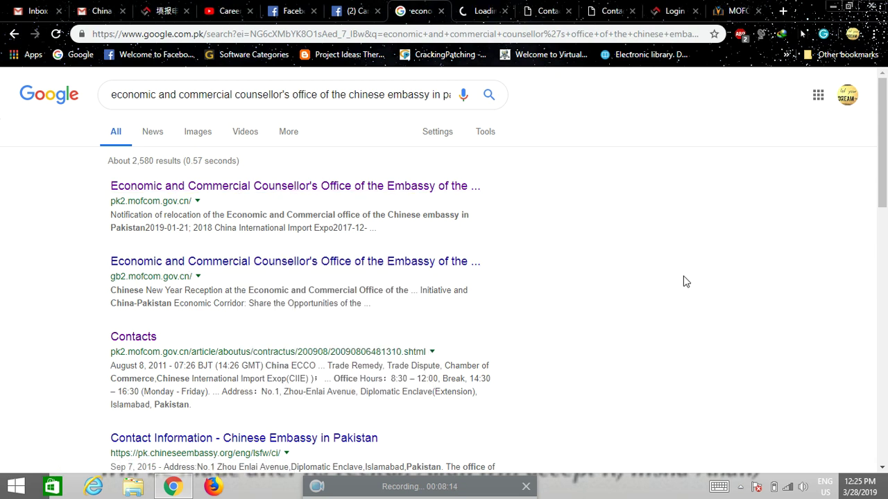
scroll(622, 310, down, 1)
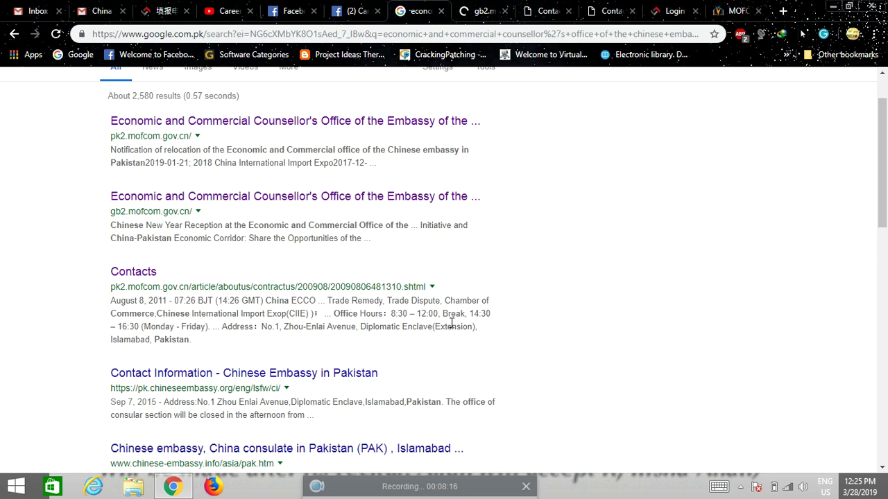
right_click(132, 271)
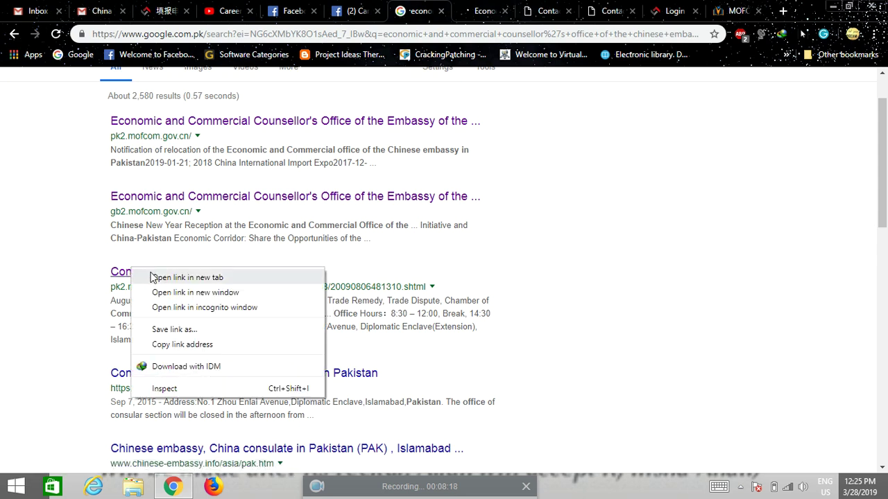
click(160, 278)
scroll(847, 249, up, 1)
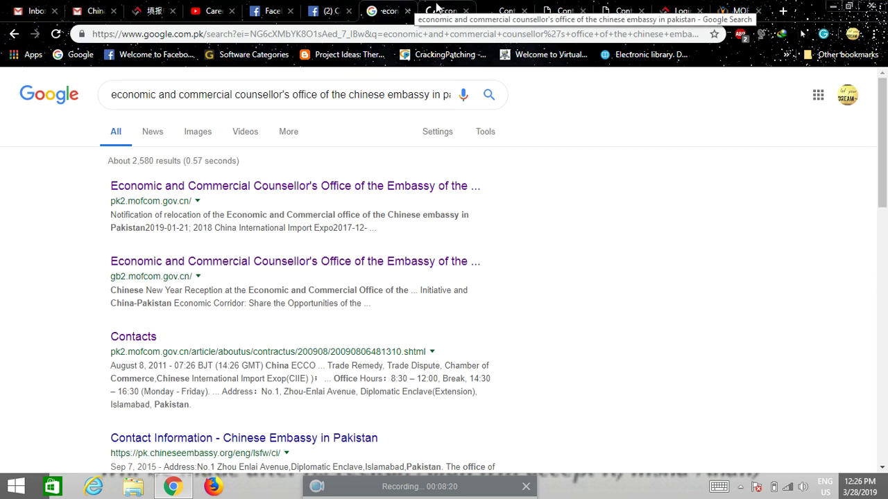
Step: Check and close the United Kingdom counsellor's office page, and view the Contacts page of the office in Pakistan
click(433, 9)
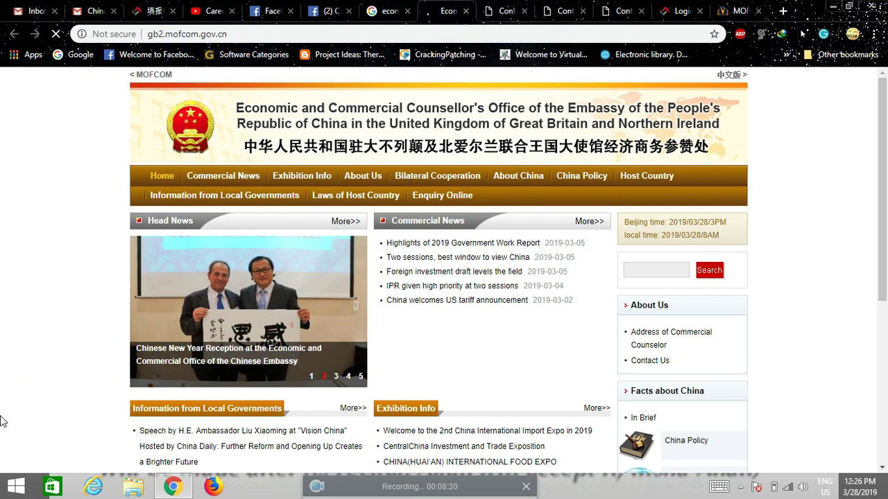
click(465, 11)
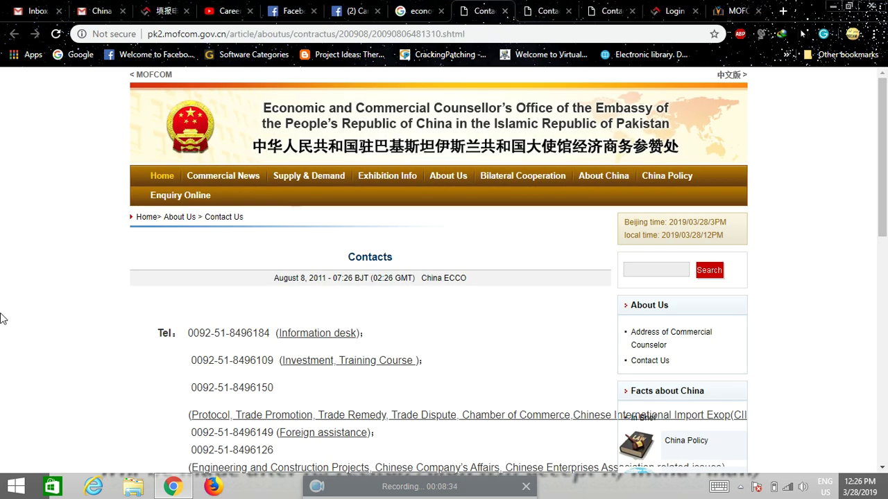
click(539, 8)
click(488, 8)
click(603, 8)
click(470, 7)
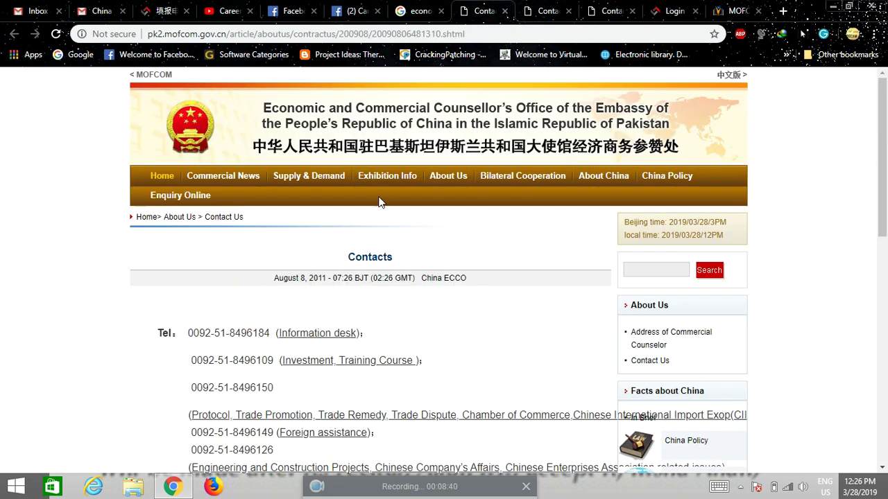